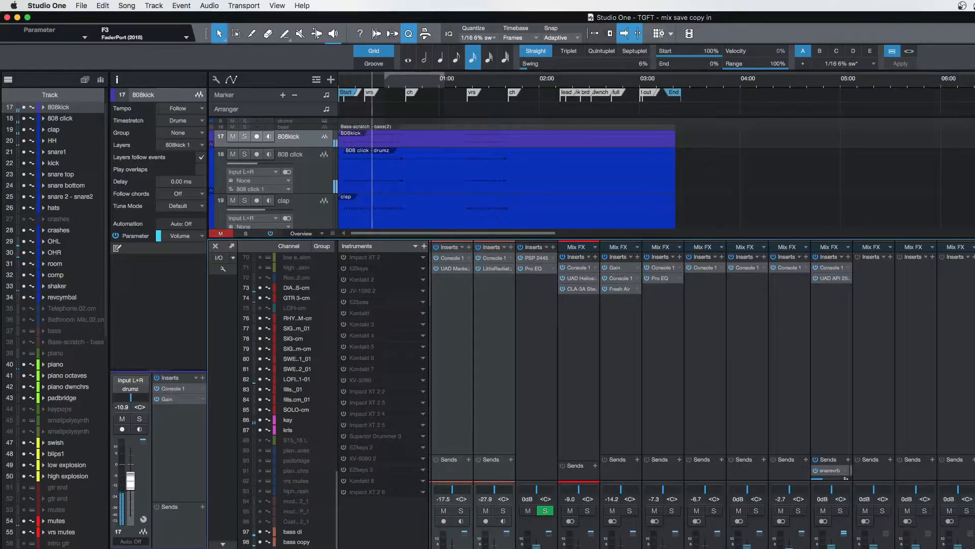
Step: Solo the two drum buses, at -7.3 dB and -6.7 dB, in the mixer and hide the mixer
left_click(216, 246)
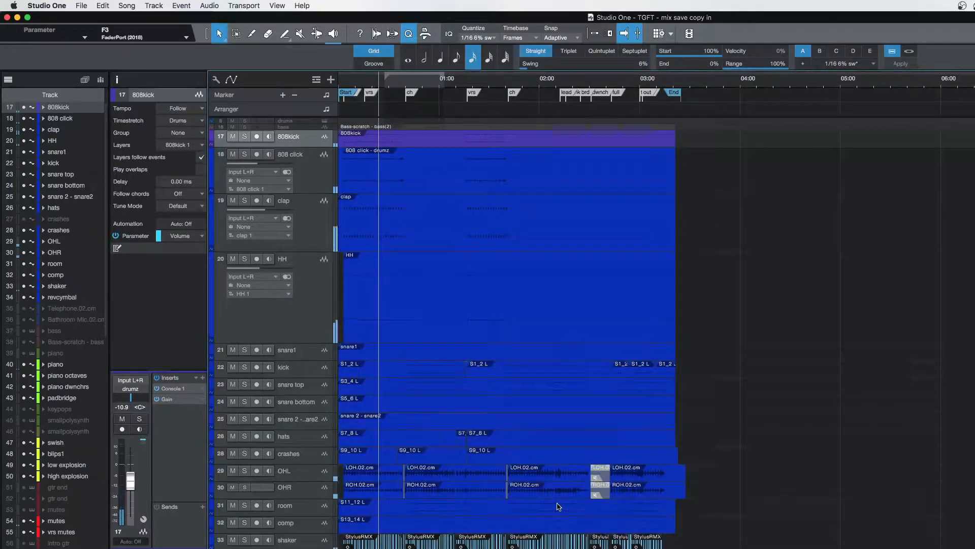
key("F3")
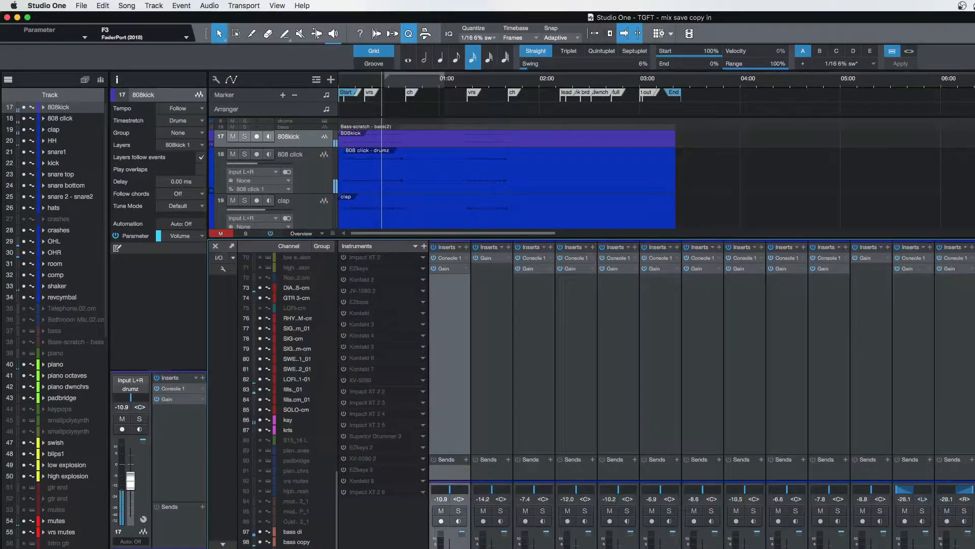
scroll(631, 508, "left", 3)
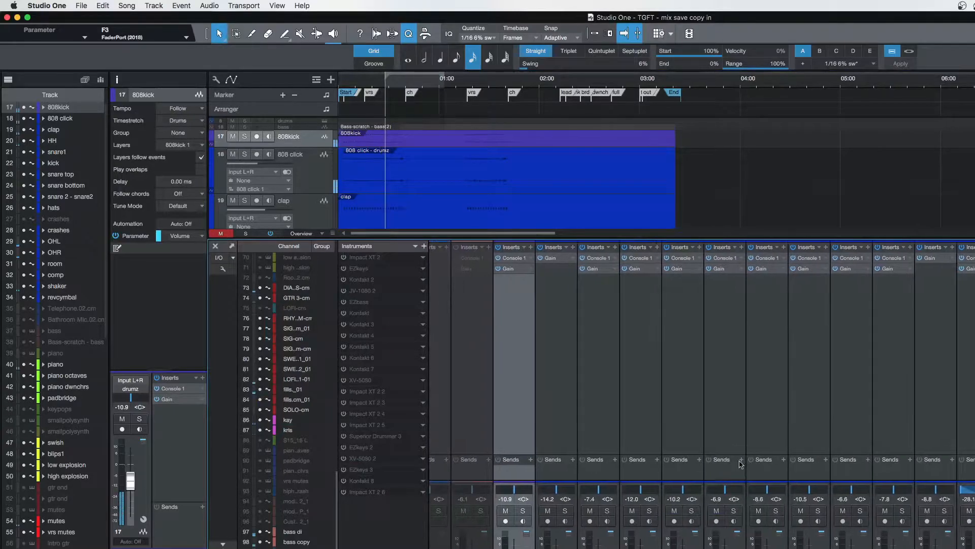
scroll(699, 408, "left", 1)
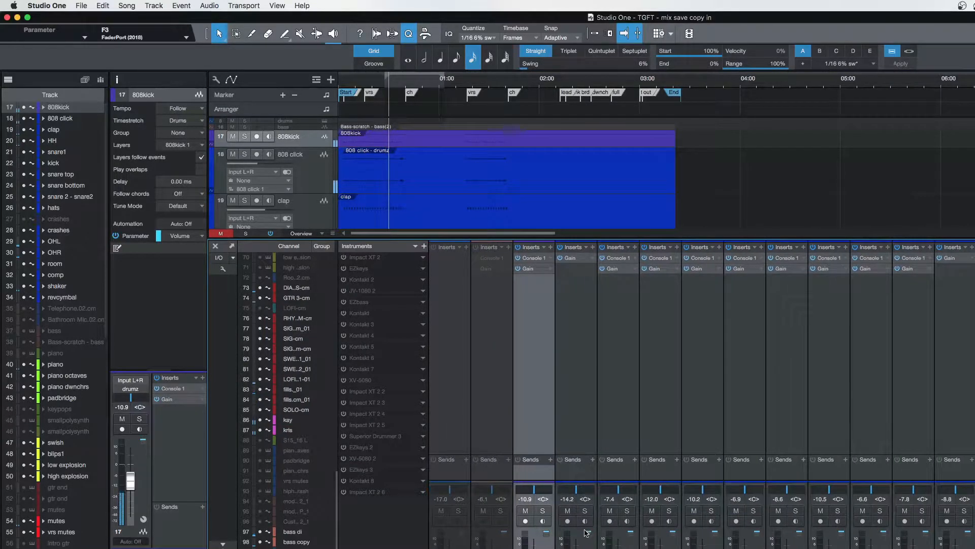
scroll(734, 448, "left", 5)
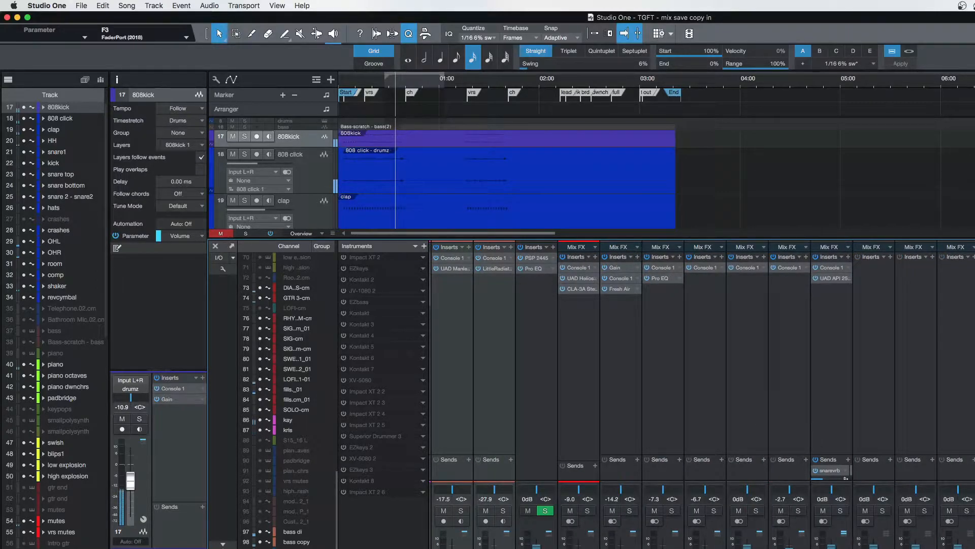
left_click(672, 511)
left_click(713, 511)
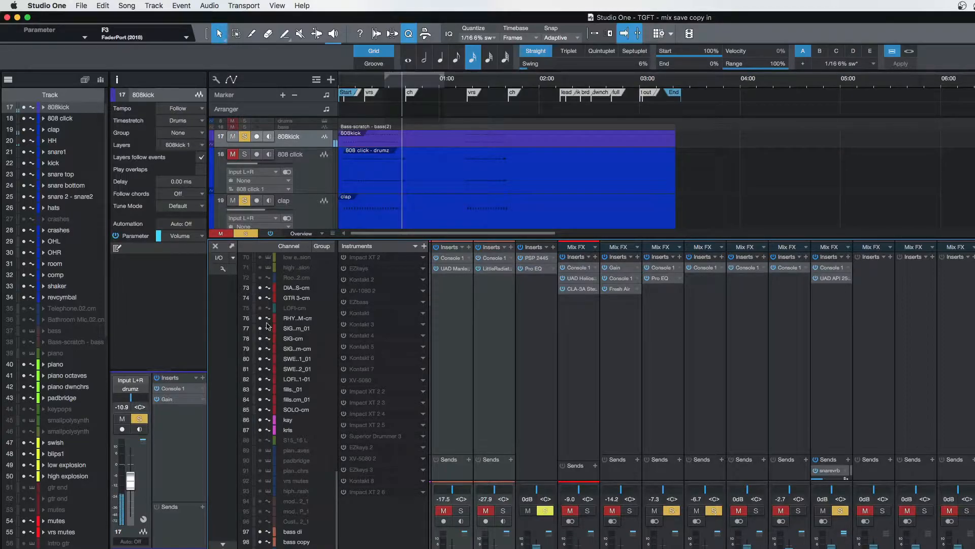
left_click(215, 247)
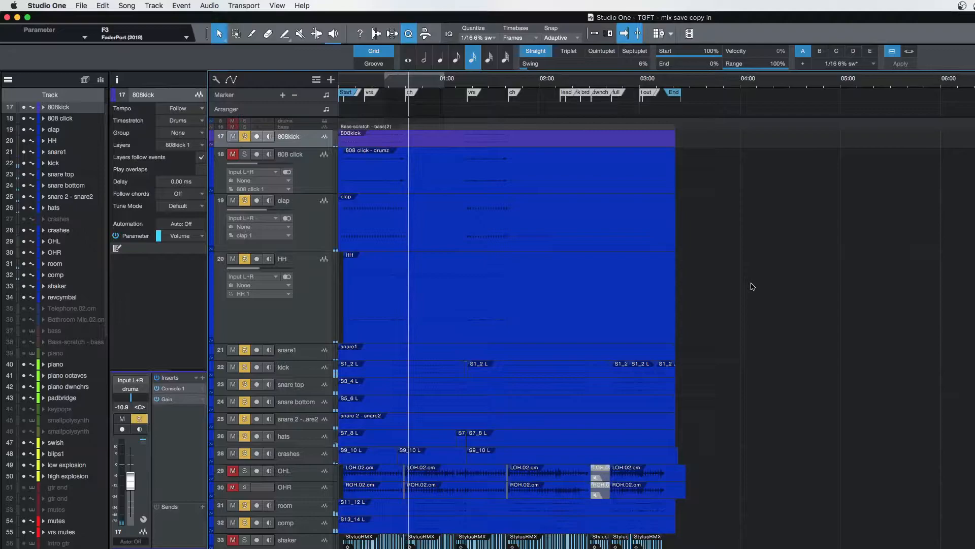
Step: Play the soloed drums from near the song's start and return playback to the verse marker
left_click(359, 84)
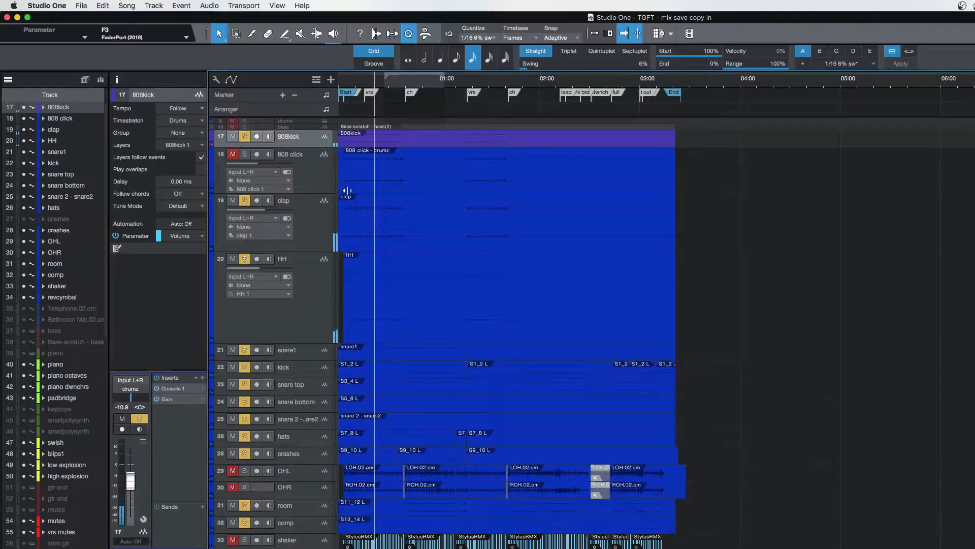
key("F3")
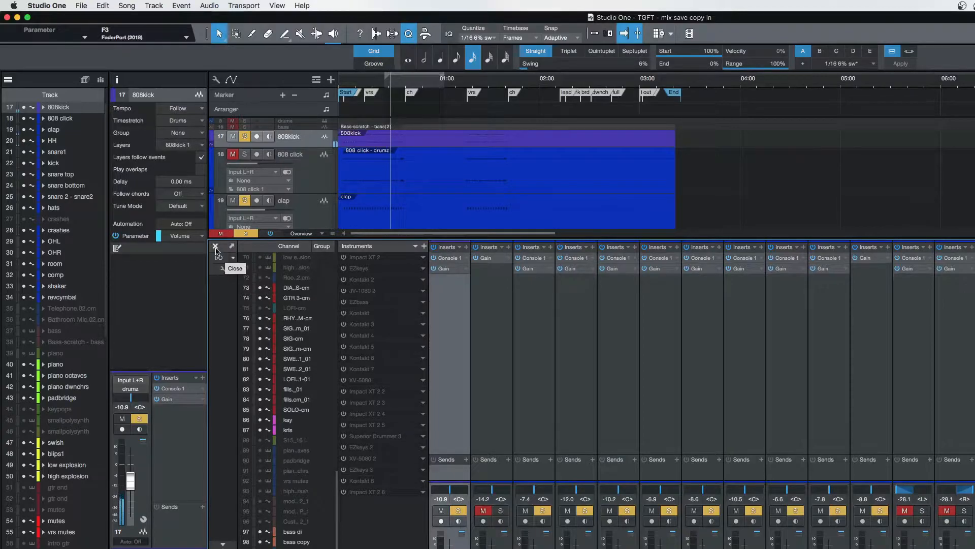
key("shift+b")
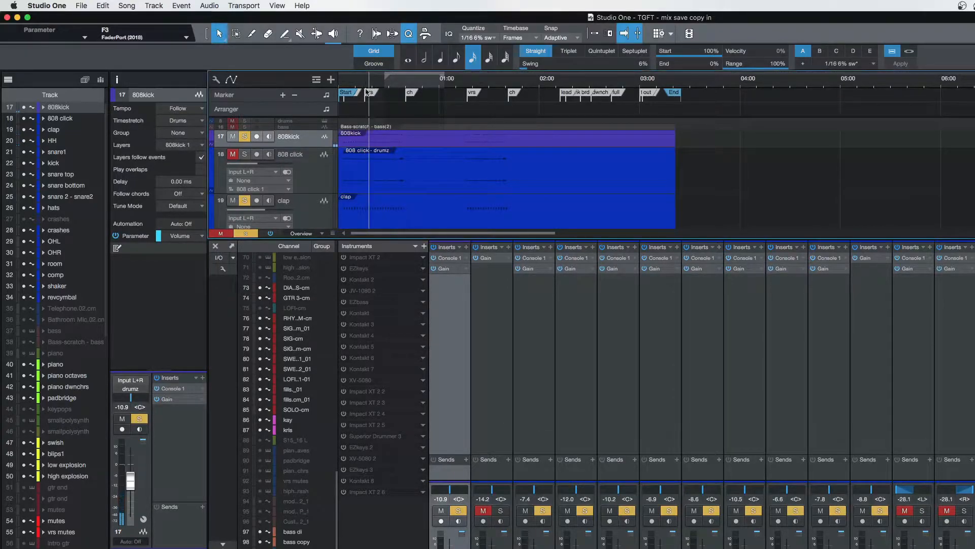
left_click(218, 247)
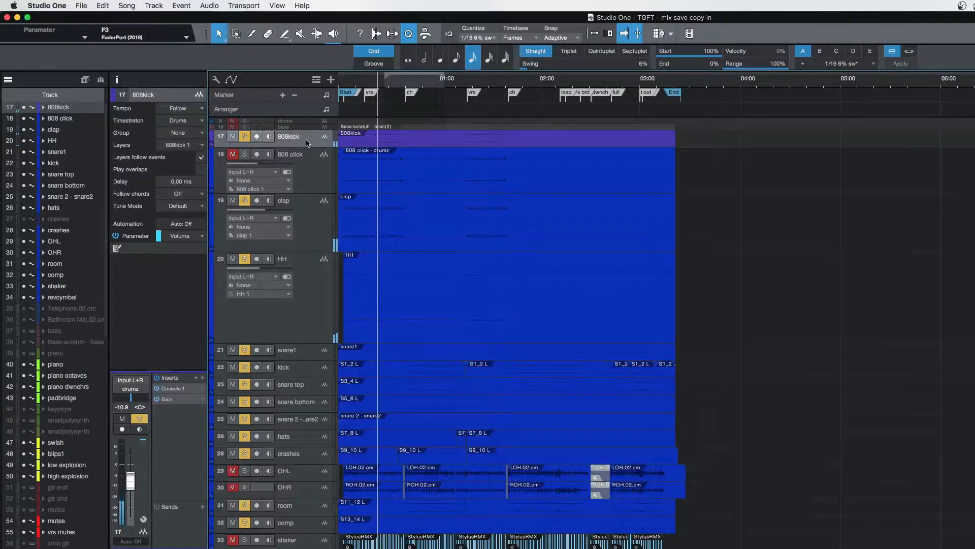
Step: Solo only the 808kick track, open its Console 1 insert and play it to audition the equalizer
left_click(245, 136, "super")
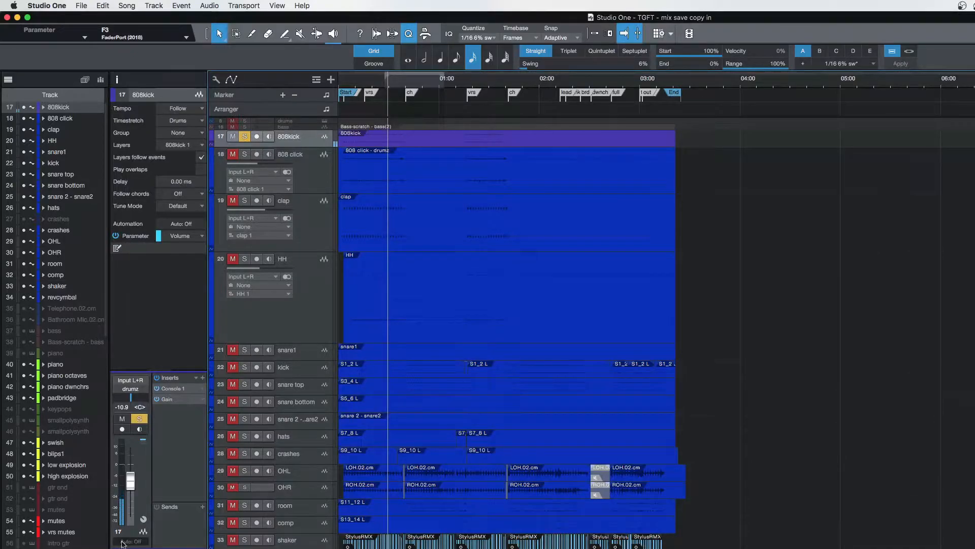
left_click(173, 388)
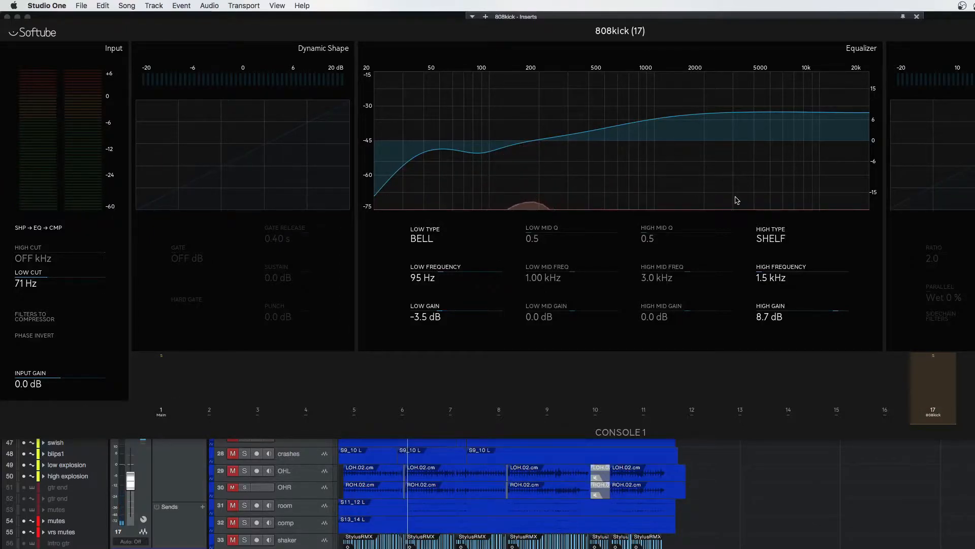
key("space")
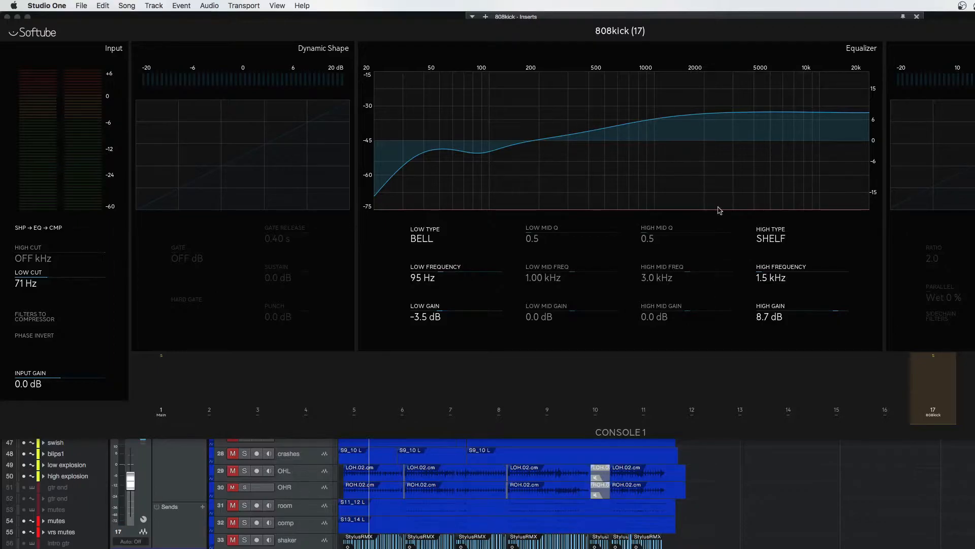
key("space")
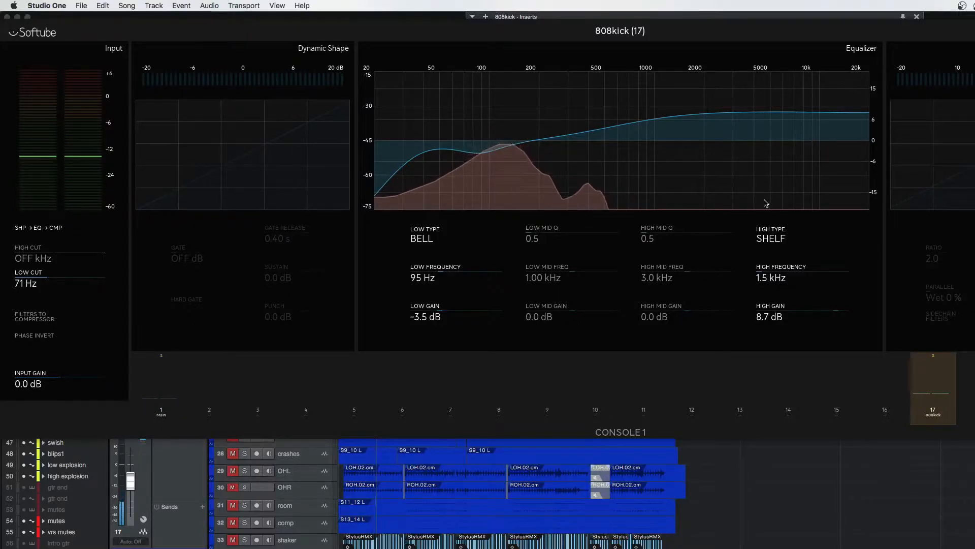
Step: Bring up the mixer, solo the 808 click channel and compare it with and without the 808kick
key("F3")
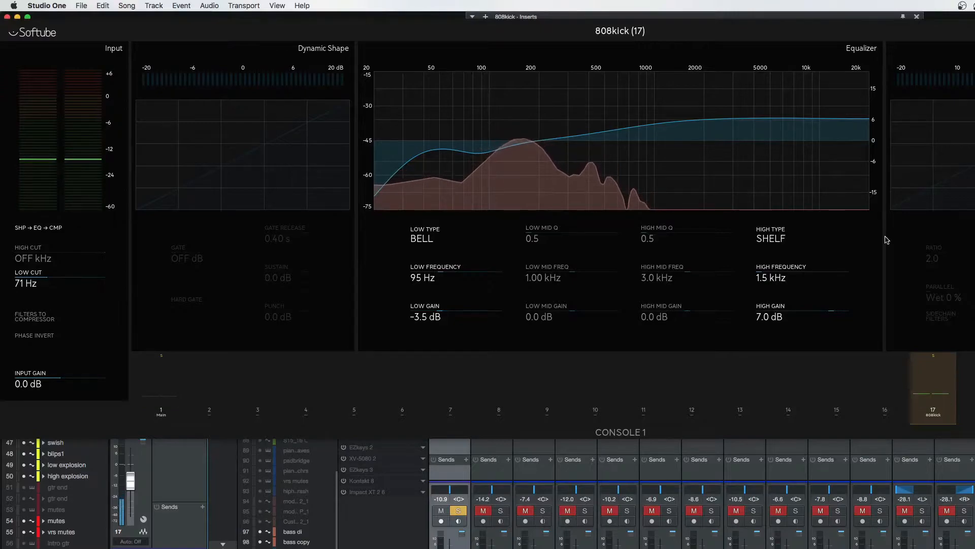
key("Escape")
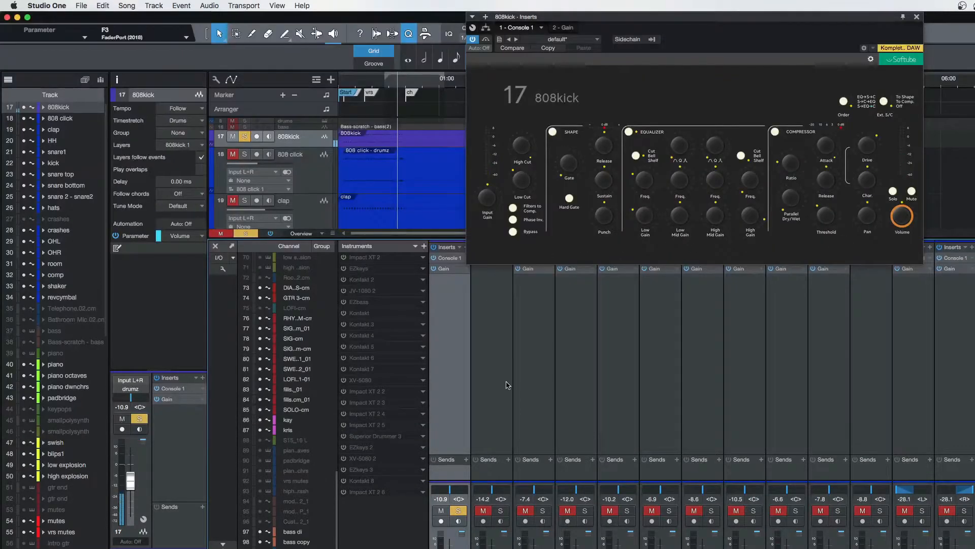
left_click(502, 511)
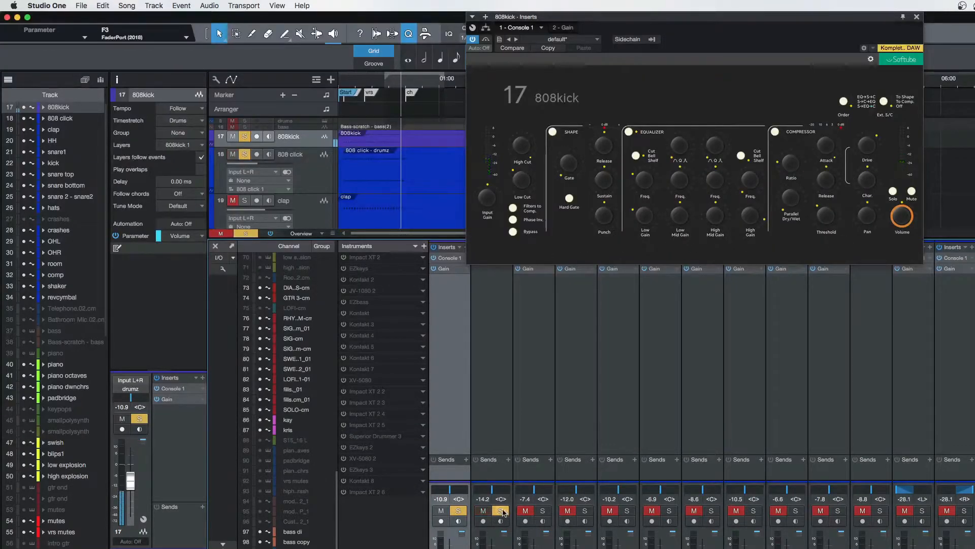
left_click(458, 510)
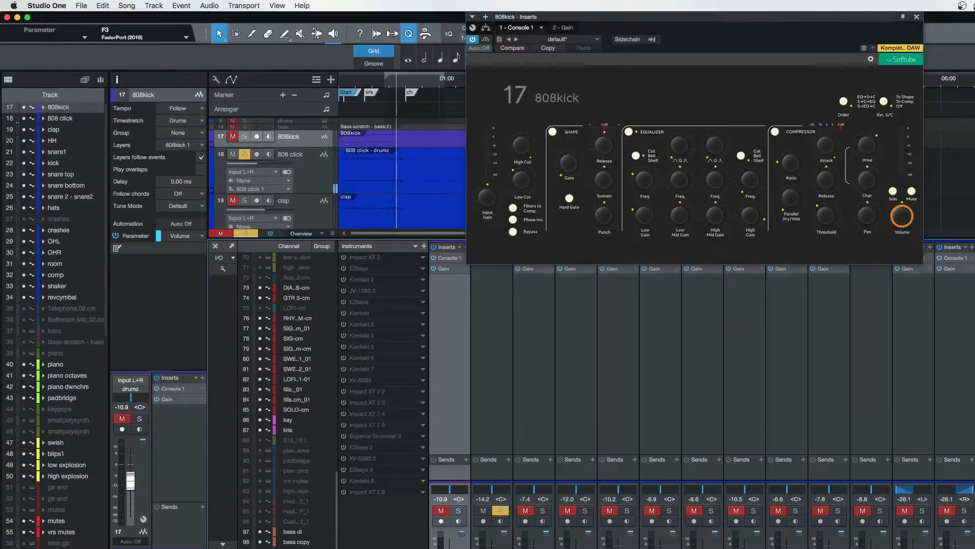
left_click(460, 511)
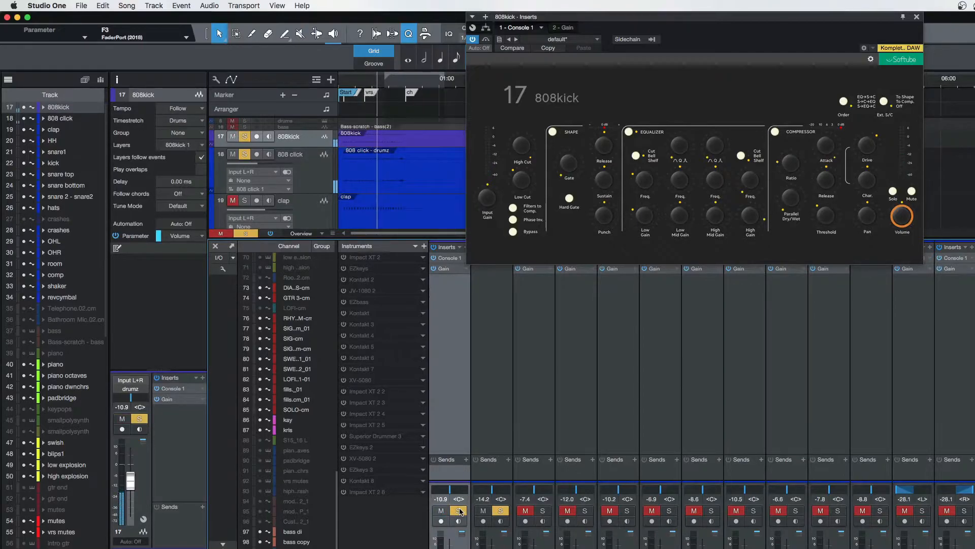
Step: Add the clap channel to the soloed 808 tracks and display the clap's Console 1 equalizer
left_click(543, 511)
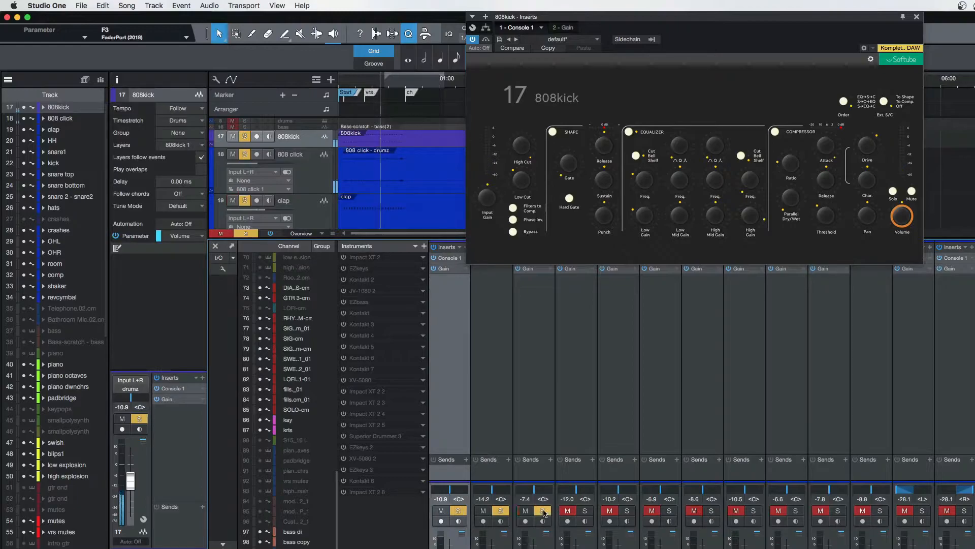
left_click(540, 545)
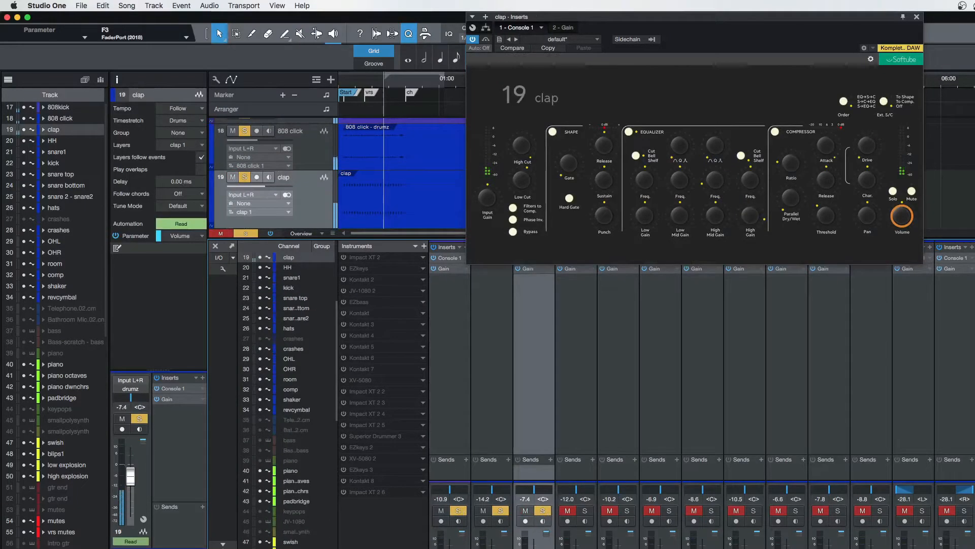
left_click(613, 131)
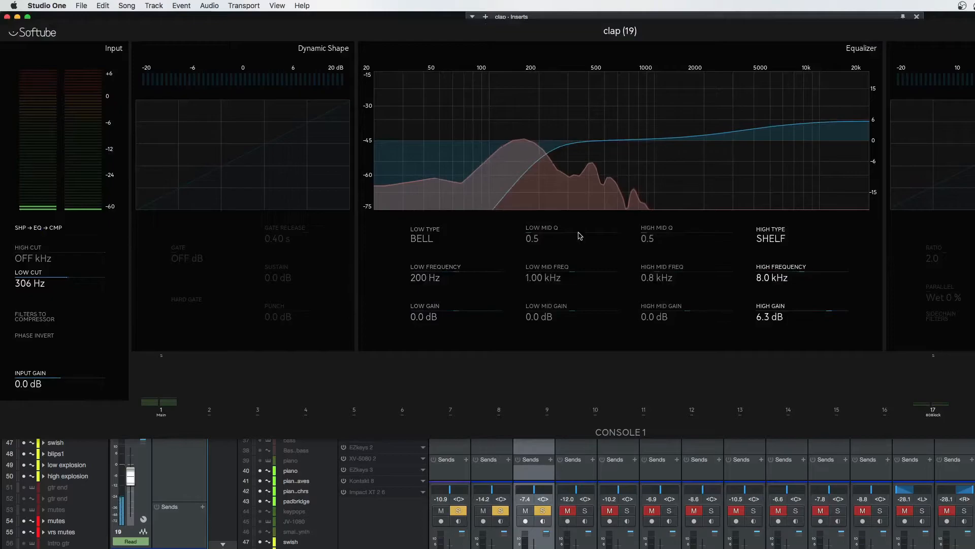
Step: Play the clap soloed alone and raise its Console 1 high shelf gain to about 6.8 dB
left_click(544, 511, "alt")
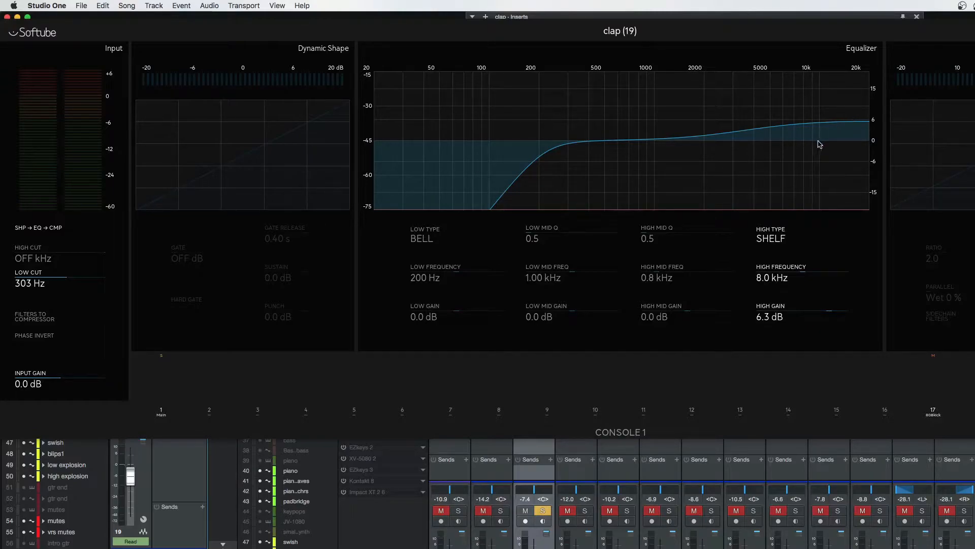
key("space")
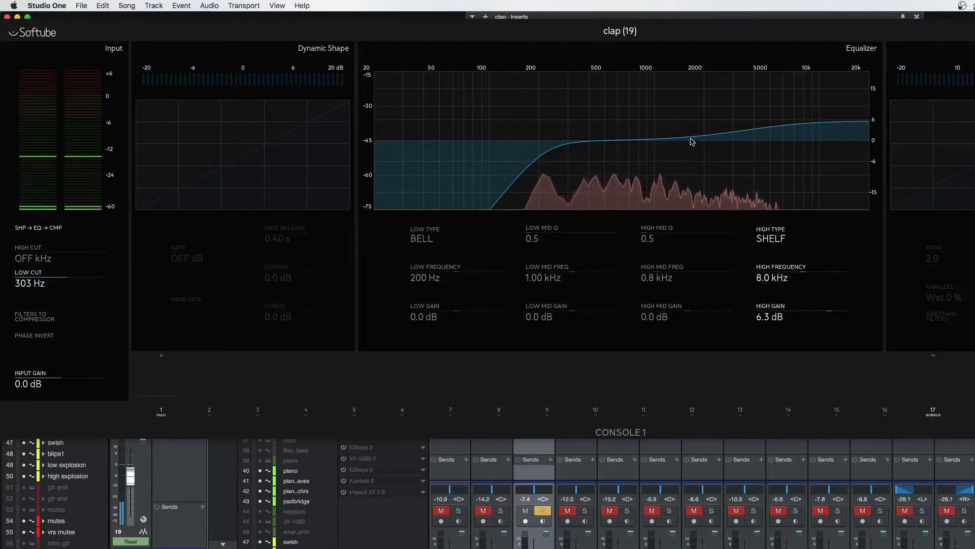
left_click_drag(837, 129, 867, 145)
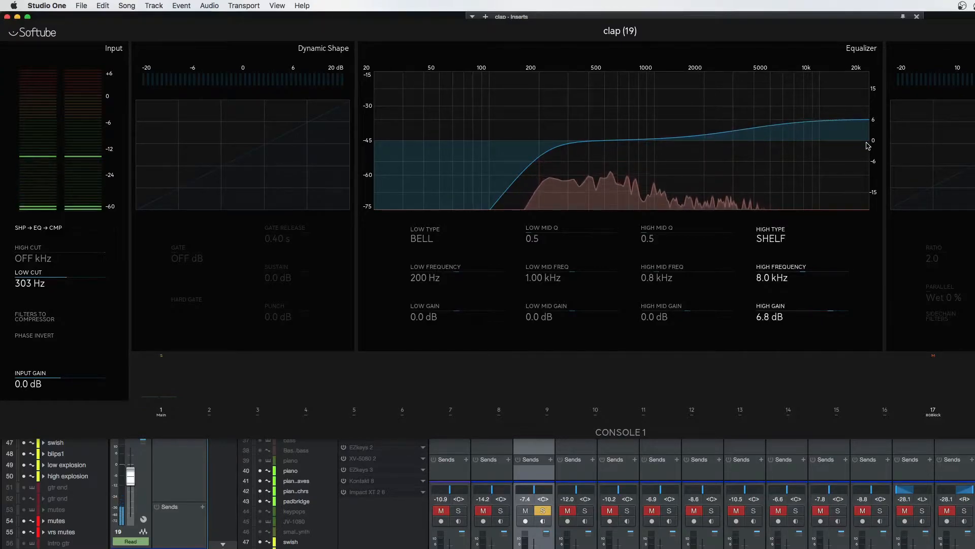
Step: Compare the clap alone with the full mix by toggling its solo, leaving the solo off
left_click(543, 510)
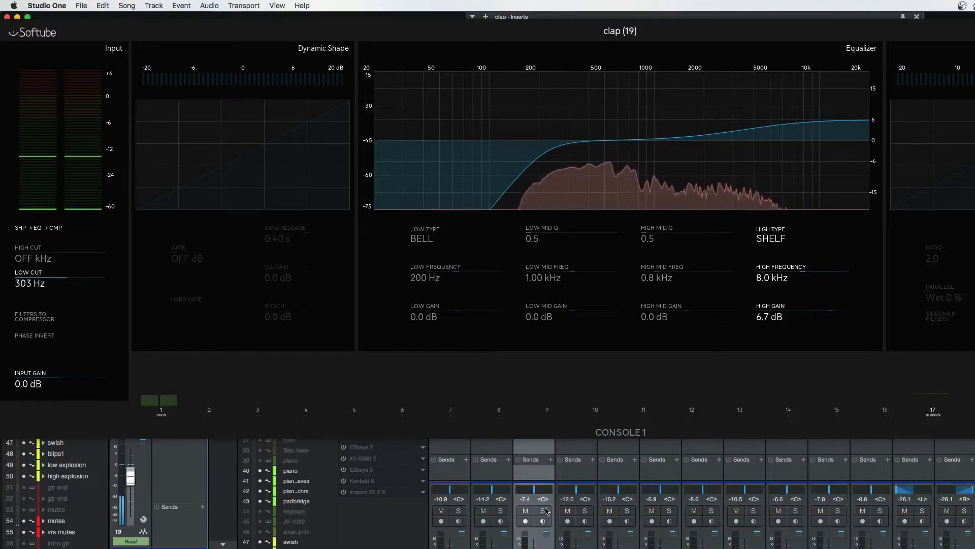
left_click(543, 510)
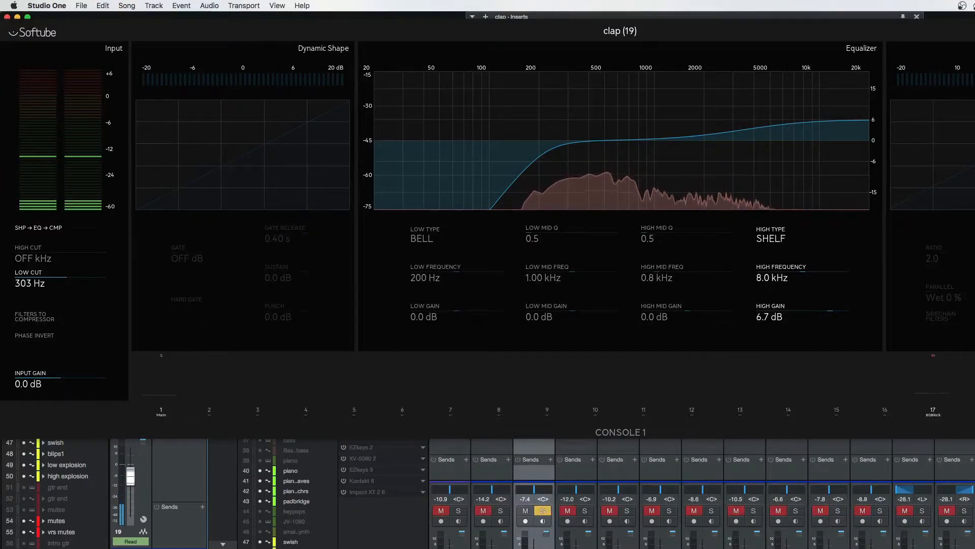
left_click(542, 510)
Step: Compare the mix with and without the -14.2 dB bus that has the Fresh Air insert, leaving that bus muted
scroll(636, 544, "right", 3)
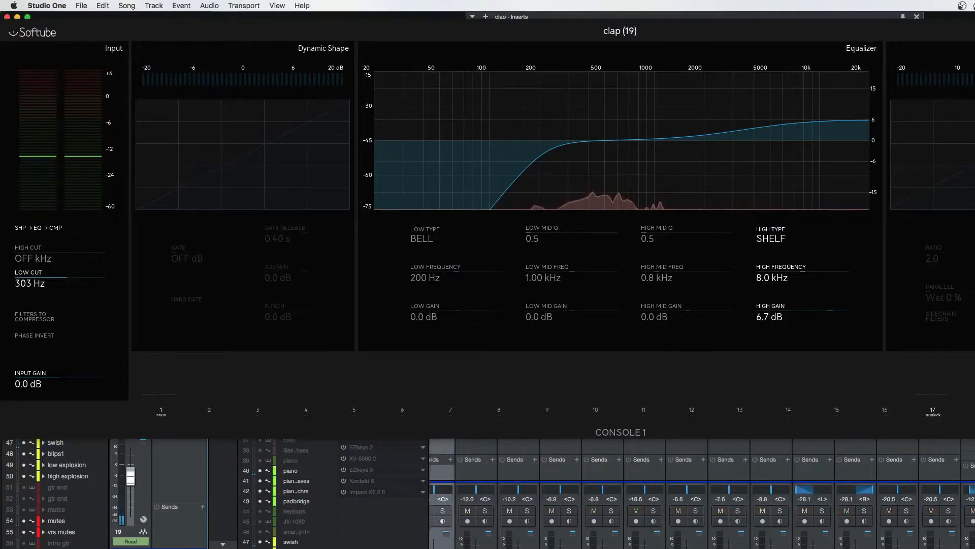
scroll(661, 529, "right", 15)
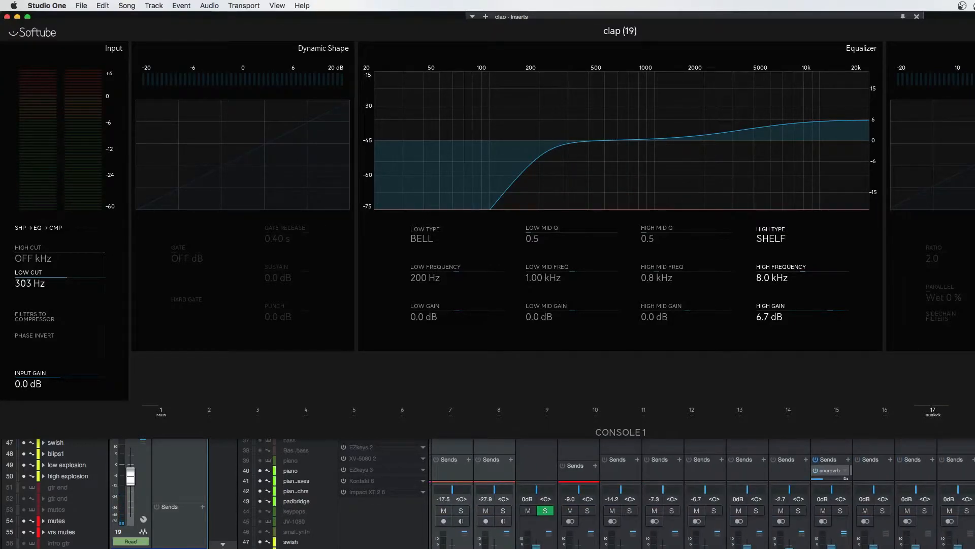
left_click(612, 510)
scroll(636, 546, "left", 1)
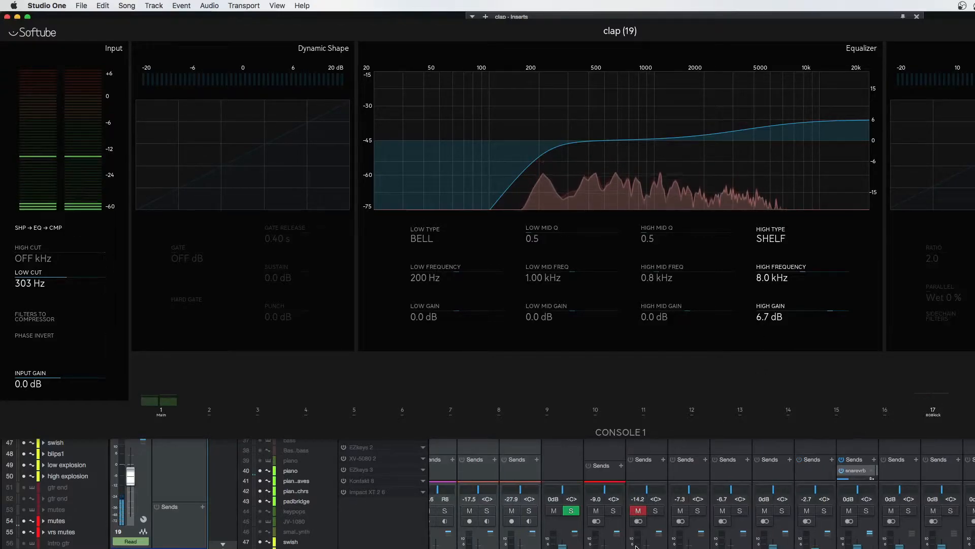
scroll(636, 546, "left", 6)
scroll(639, 535, "right", 6)
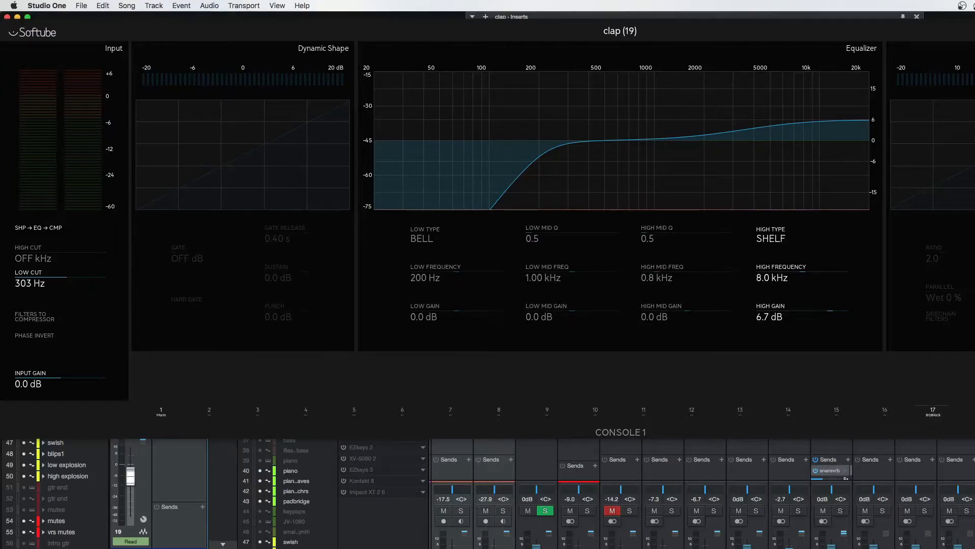
left_click(614, 511)
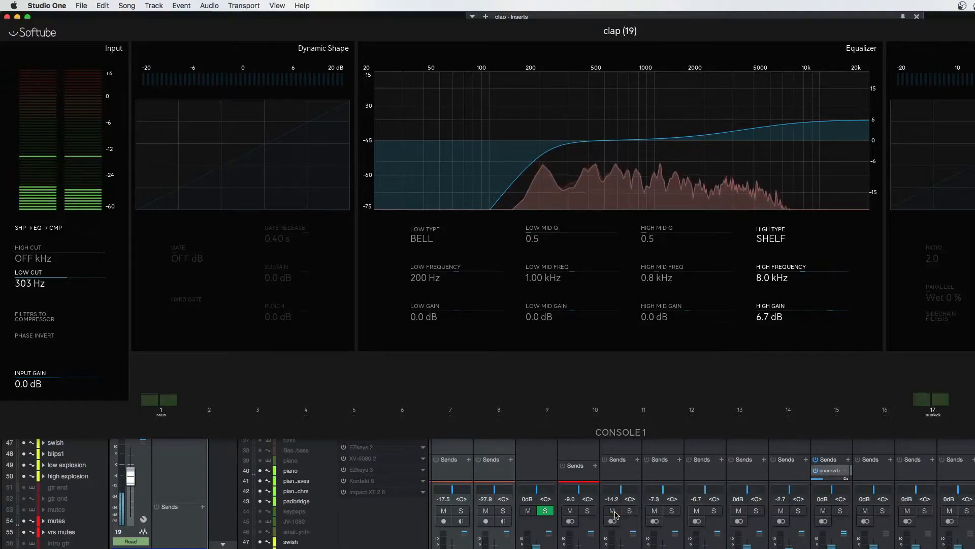
left_click(613, 511)
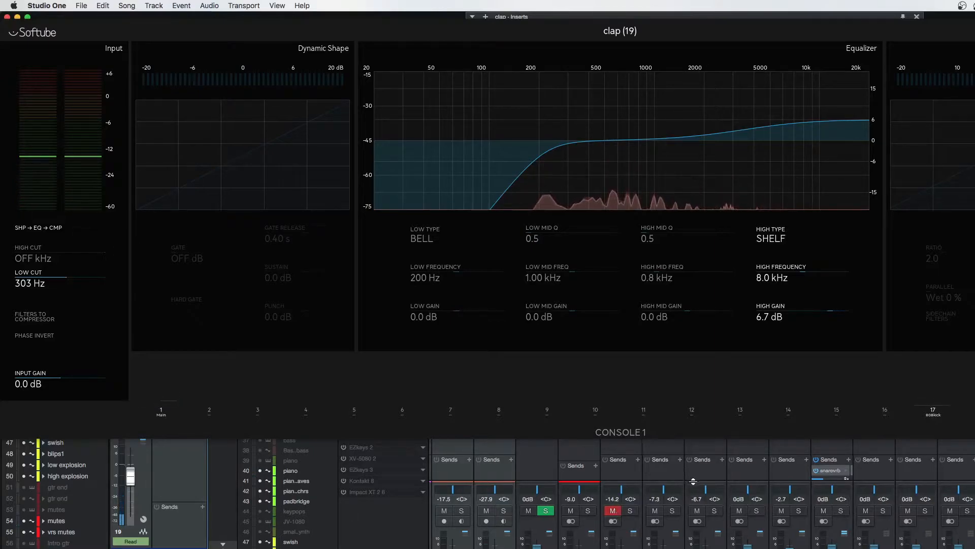
scroll(692, 478, "left", 15)
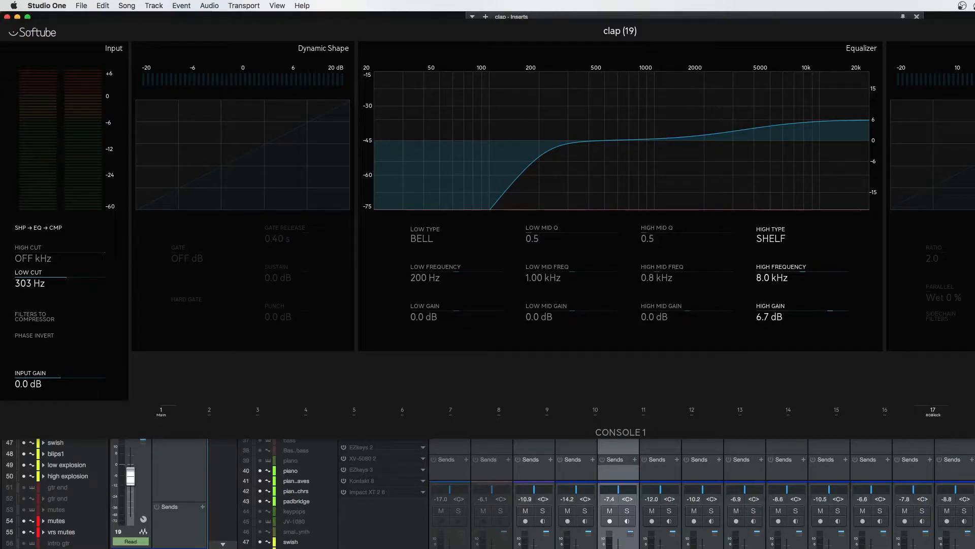
Step: Play the clap soloed and set its Console 1 low cut to 307 Hz, leaving the solo off
left_click(628, 510)
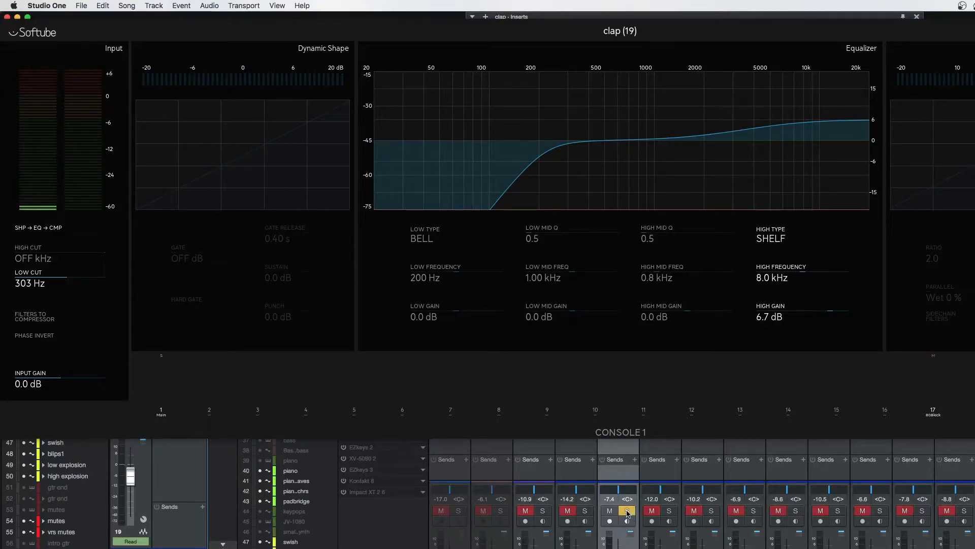
left_click(628, 510)
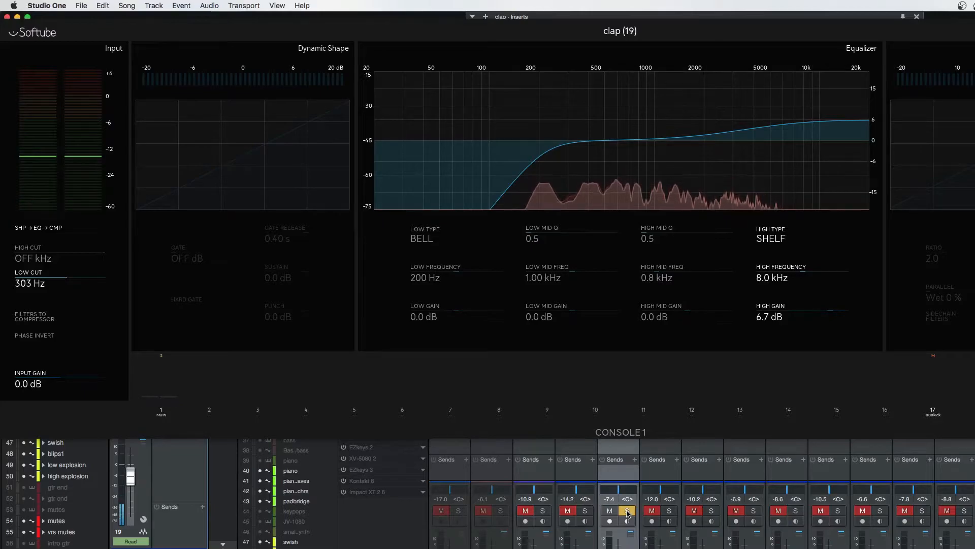
Step: Audition the HH and snare1 channels soloed one after the other, leaving both solos off
left_click(670, 511)
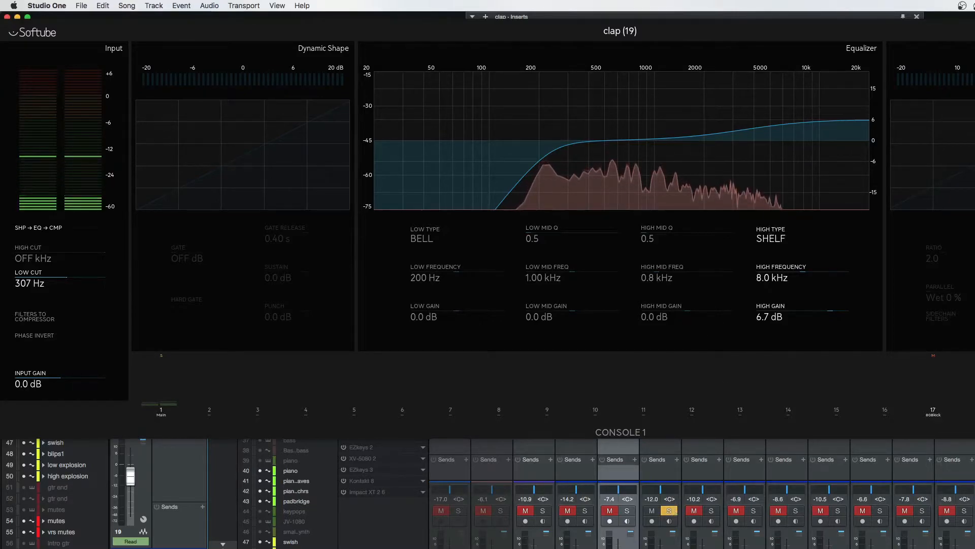
left_click(670, 511)
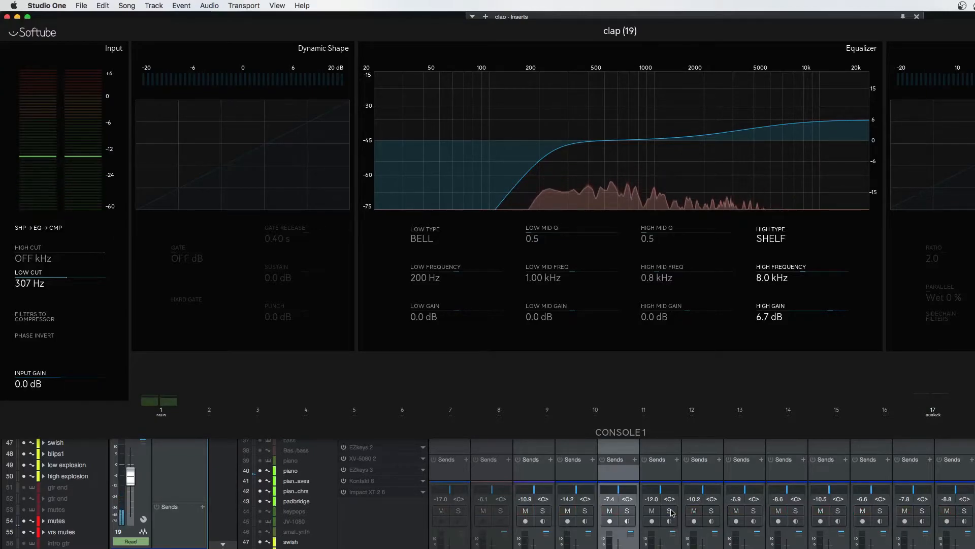
left_click(712, 511)
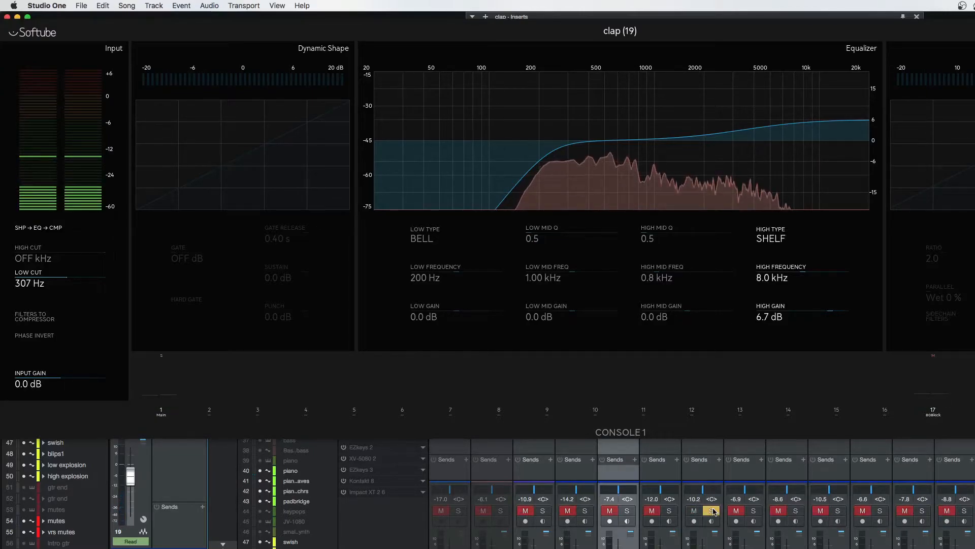
left_click(712, 511)
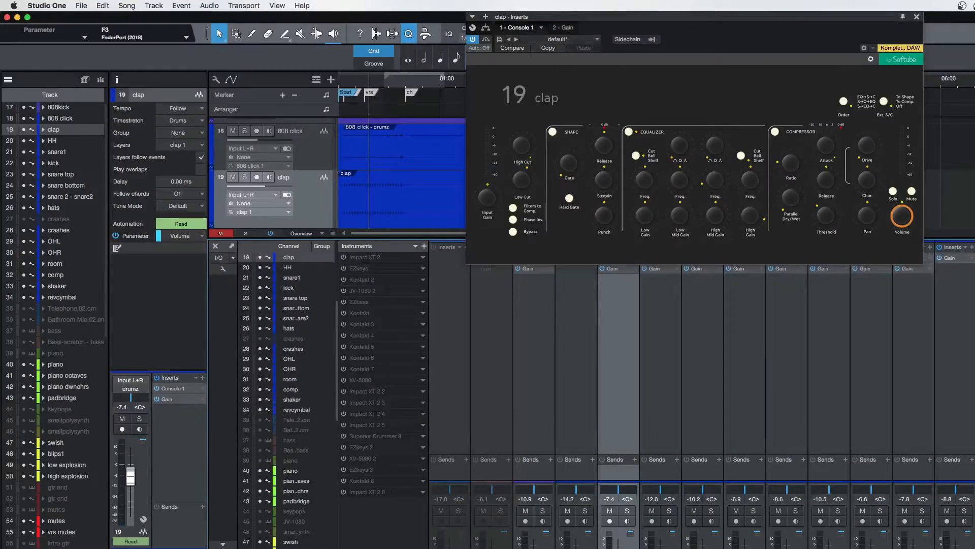
Step: Close the clap's inserts window, play from the first chorus marker and examine the kick soloed in Console 1
left_click(917, 17)
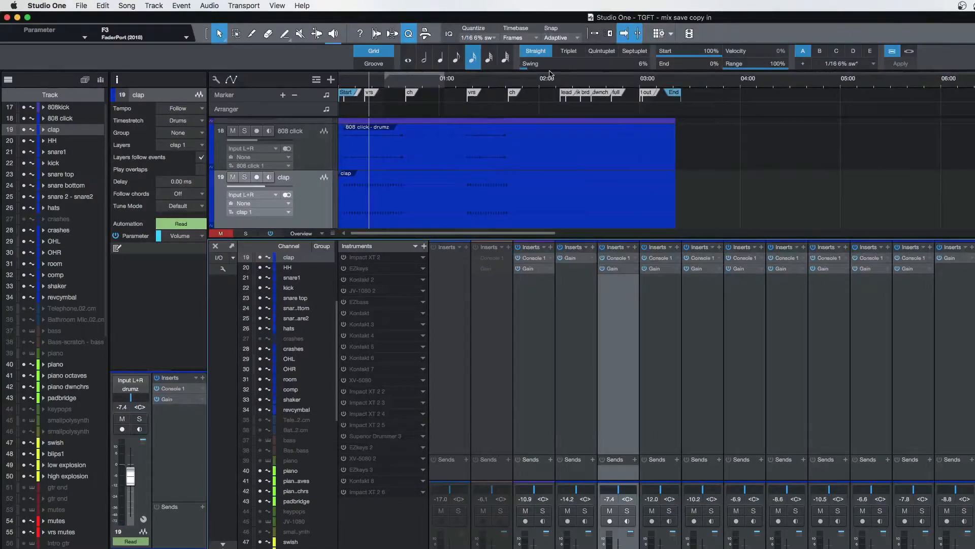
left_click(404, 90)
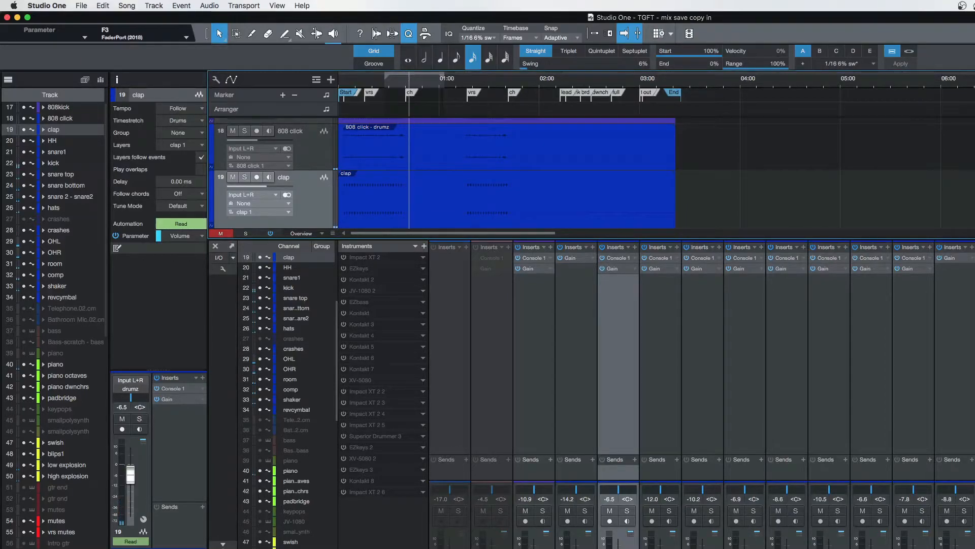
left_click(750, 540)
left_click(754, 512)
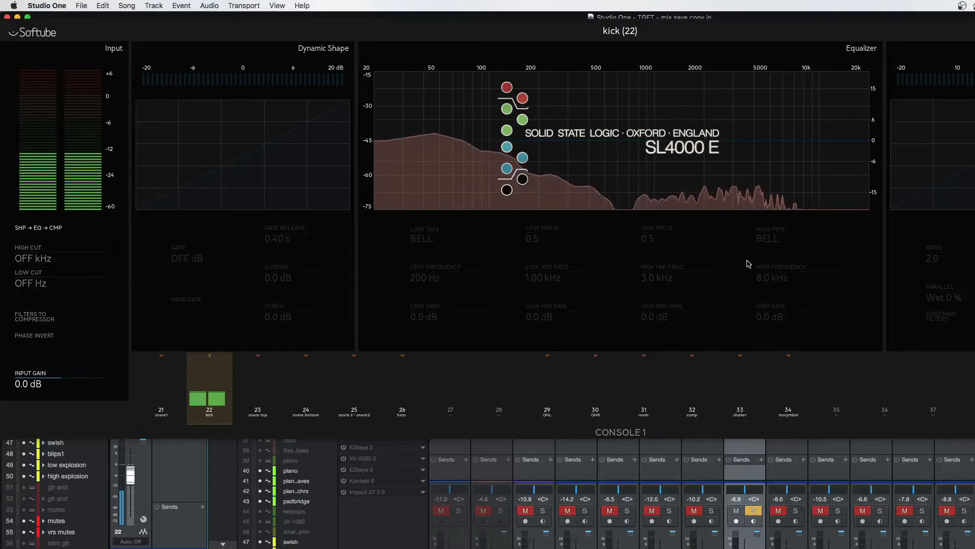
left_click(770, 467)
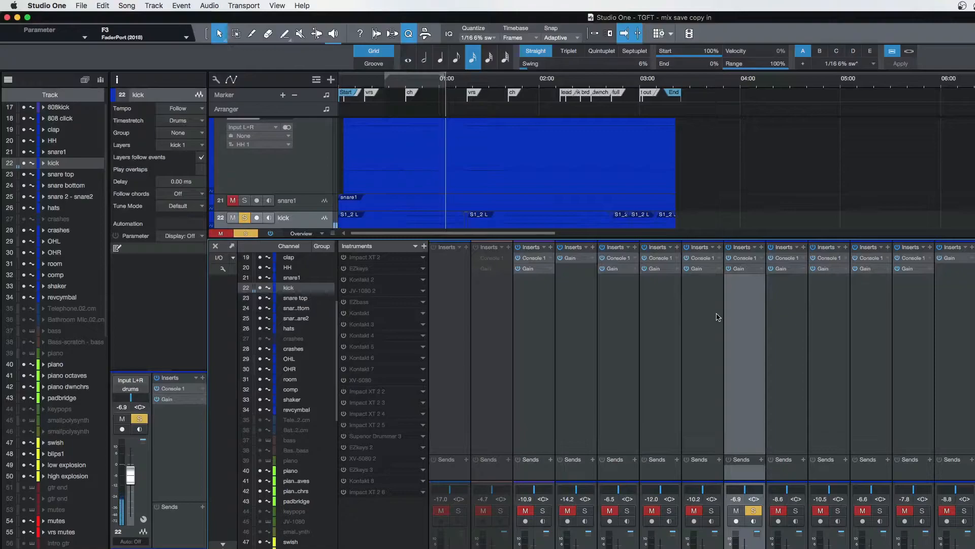
Step: Check the kick's Gain insert, close it and turn the kick's solo off
left_click(741, 268)
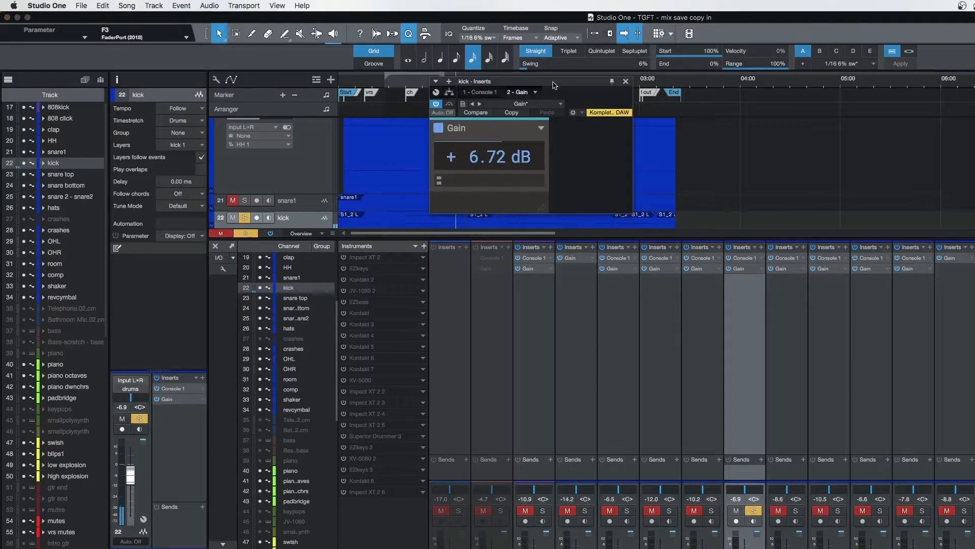
left_click(627, 81)
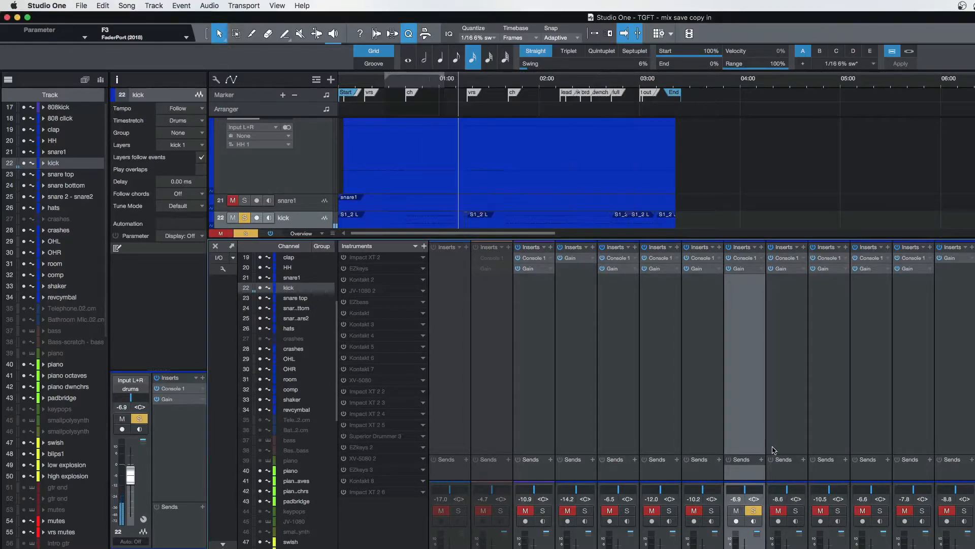
left_click(755, 511)
key("space")
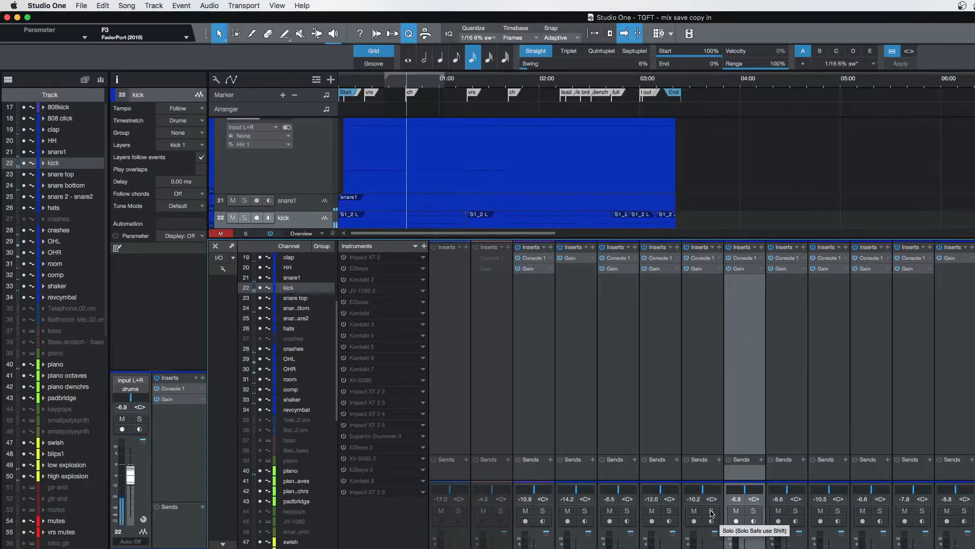
Step: Listen to the snare top soloed while examining its Console 1 equalizer, leaving the solo off
left_click(796, 511)
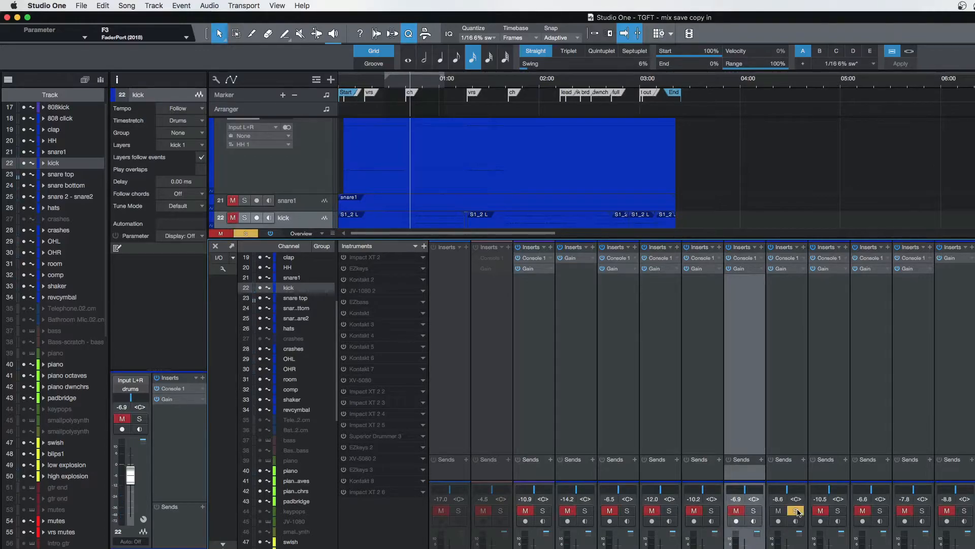
left_click(782, 281)
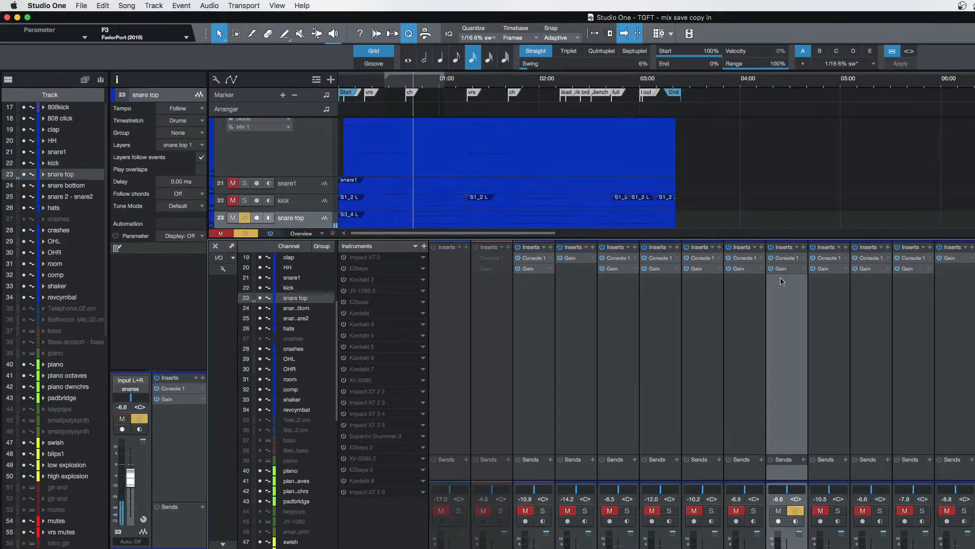
left_click(785, 258)
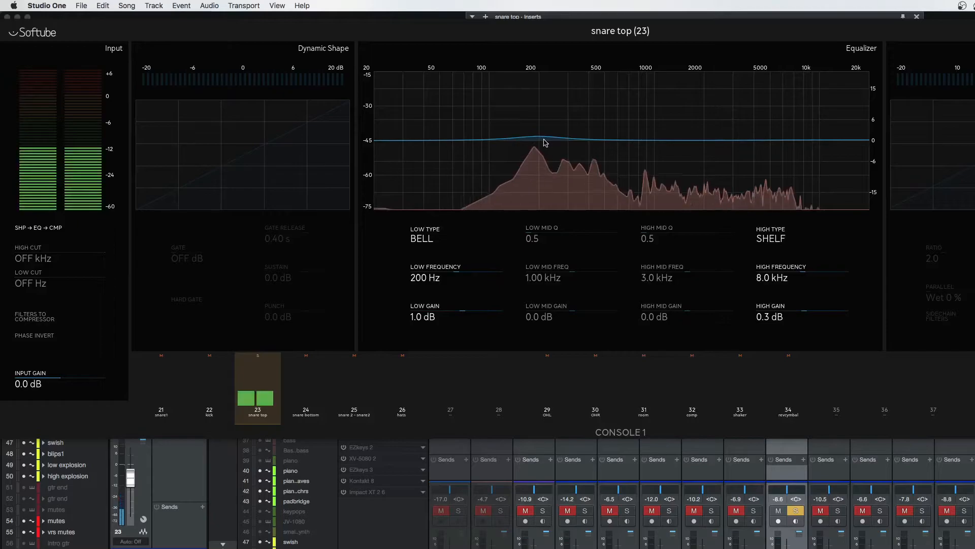
left_click(796, 511)
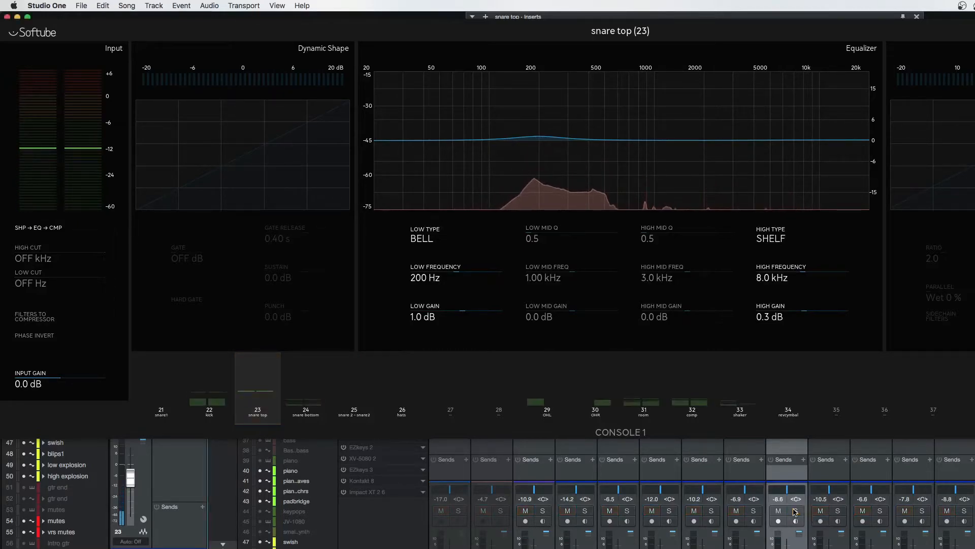
Step: Examine the snare bottom soloed in Console 1, audition it together with the snare top, and clear both solos
left_click(838, 511)
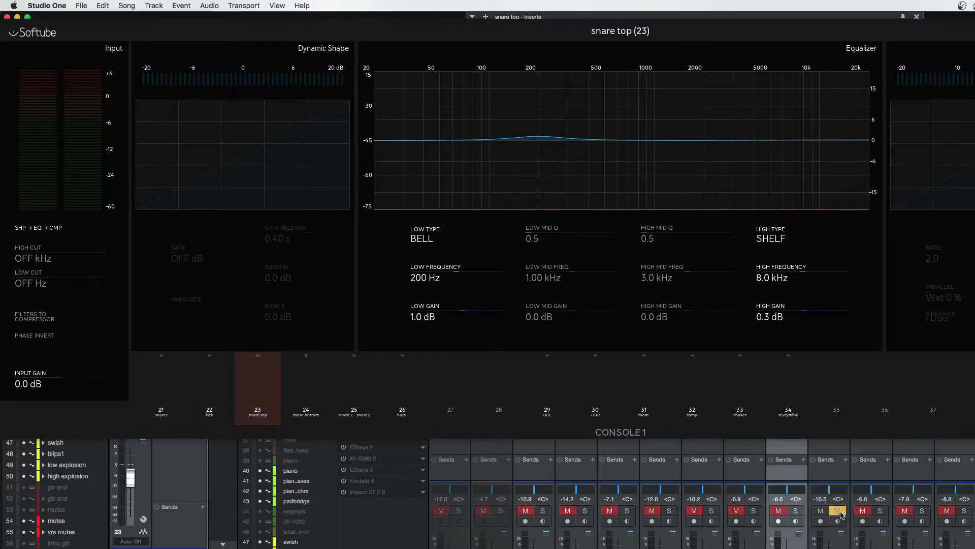
left_click(840, 546)
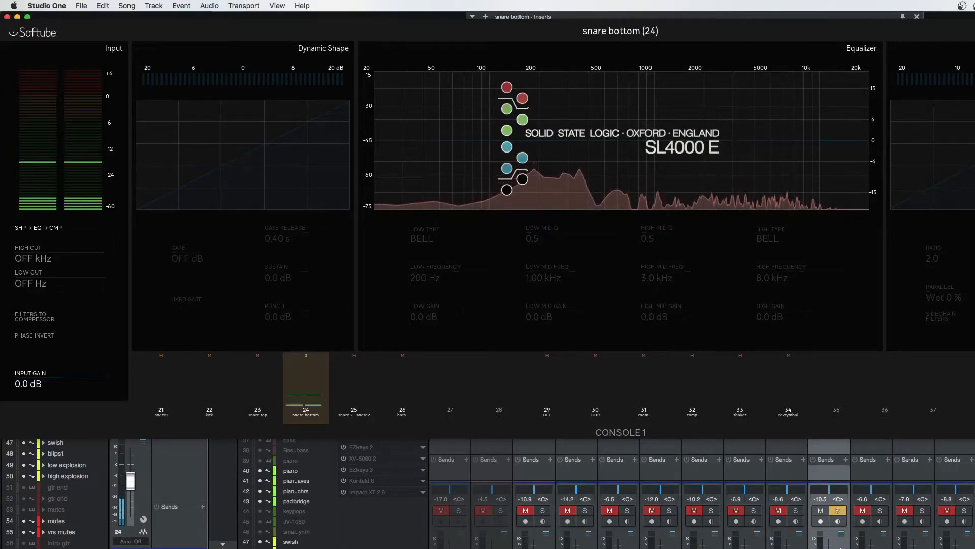
left_click(797, 511)
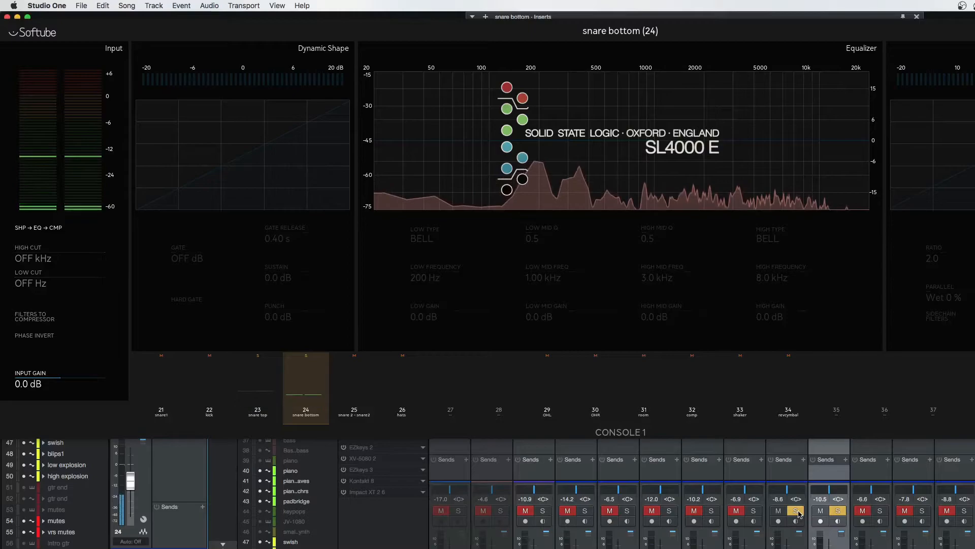
left_click(796, 511)
left_click(838, 512)
Step: Examine the snare 2 soloed in Console 1, audition it with the snare top and bottom, and clear all three solos
left_click(881, 511)
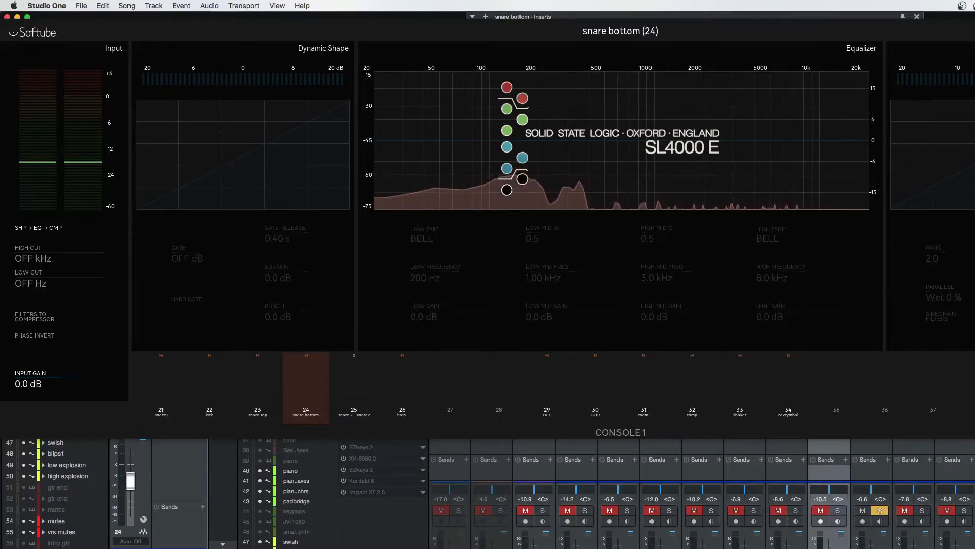
key("Right")
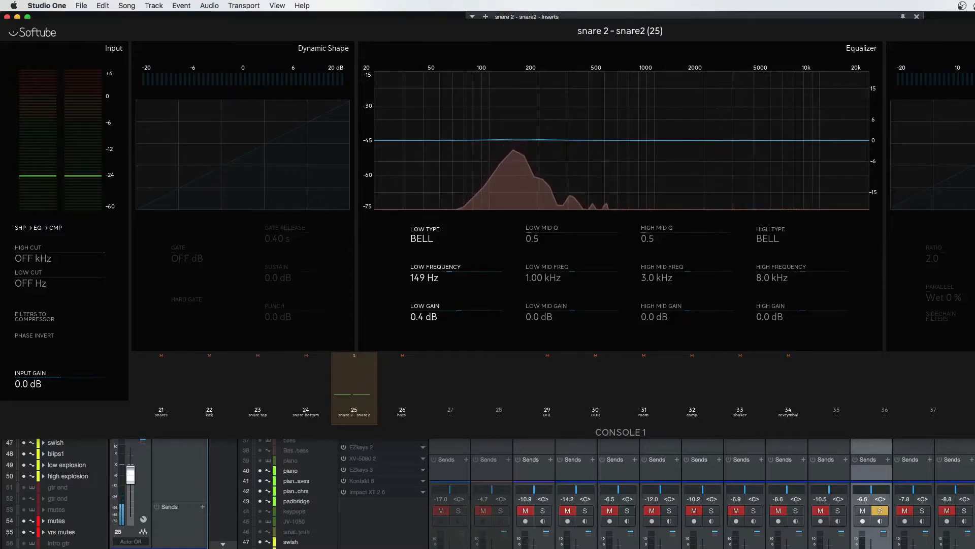
left_click(837, 511)
left_click(795, 510)
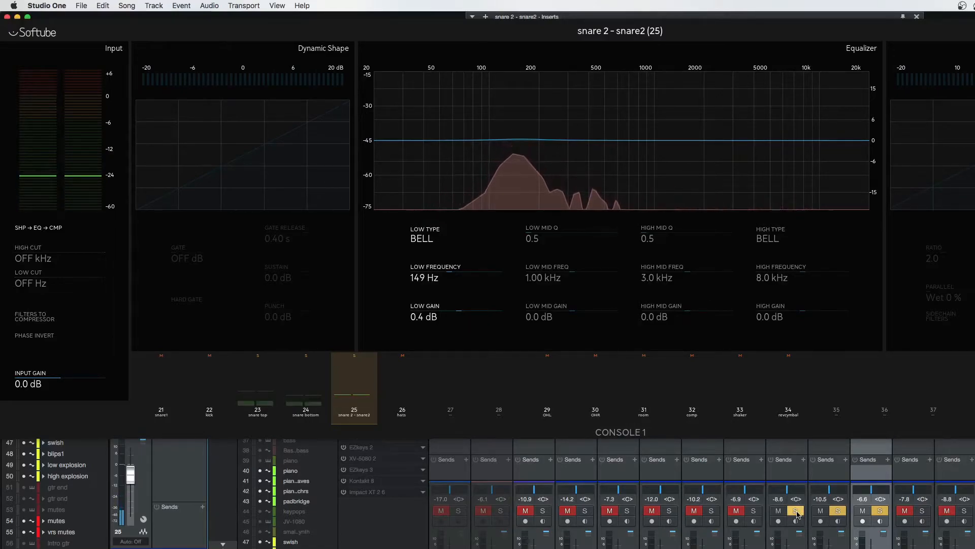
left_click(797, 512)
left_click(838, 512)
left_click(880, 512)
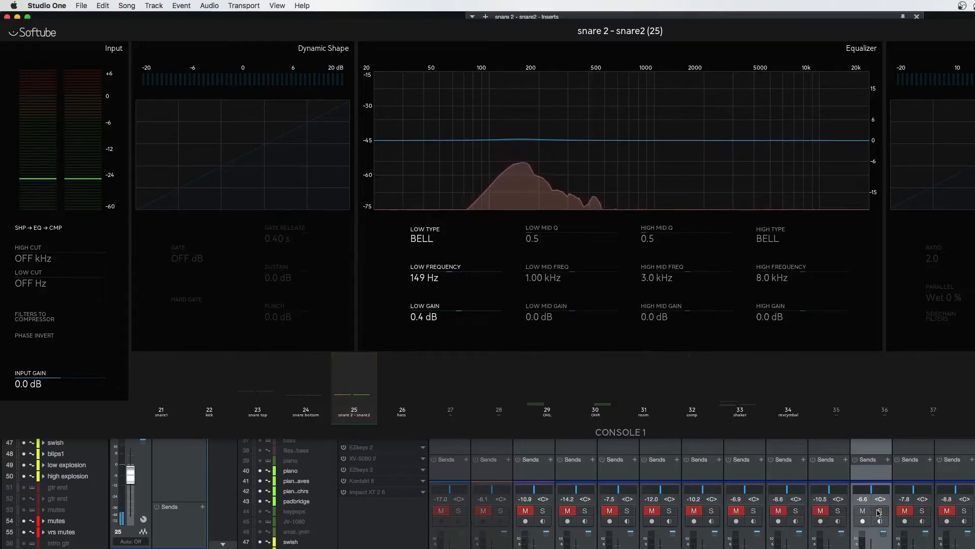
Step: Solo the snares bus and examine its Console 1 equalizer settings
scroll(882, 540, "right", 2)
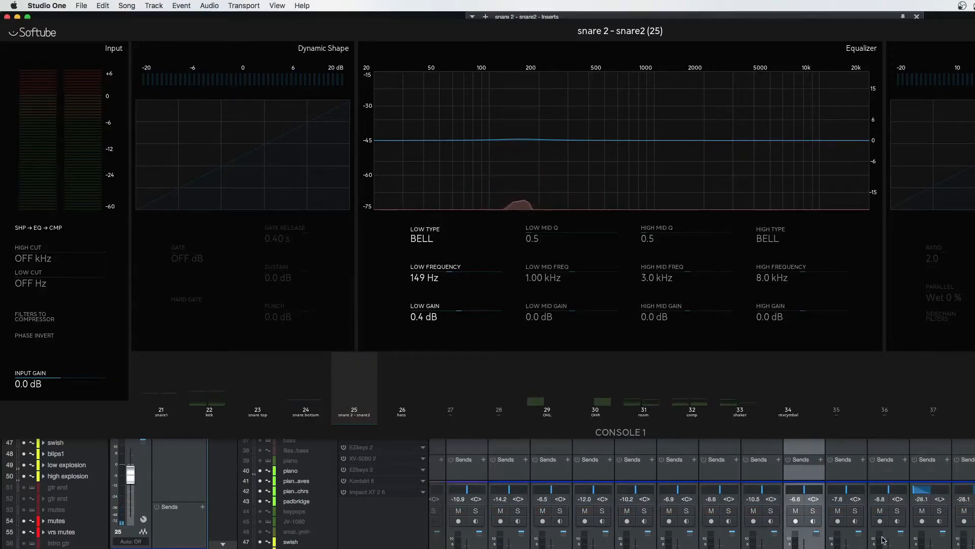
scroll(883, 540, "right", 4)
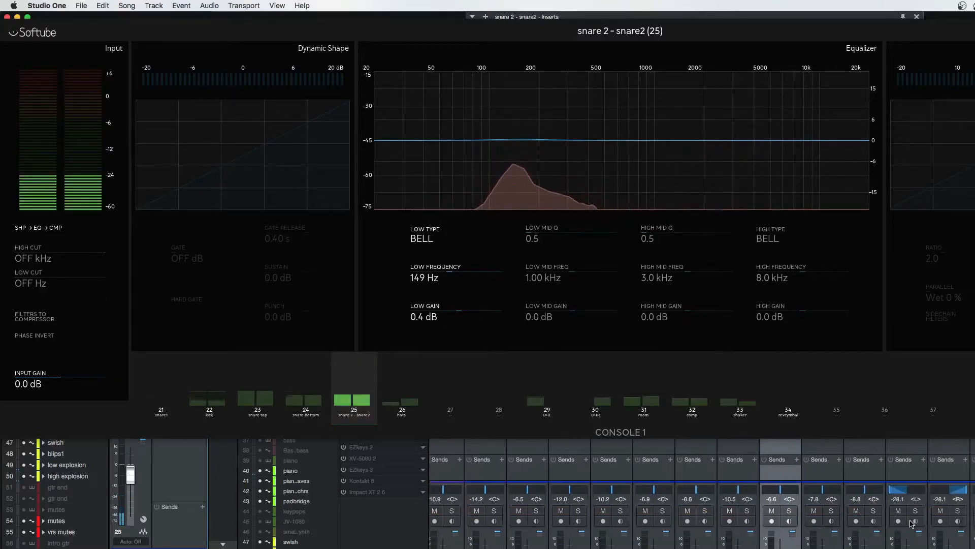
scroll(912, 523, "right", 5)
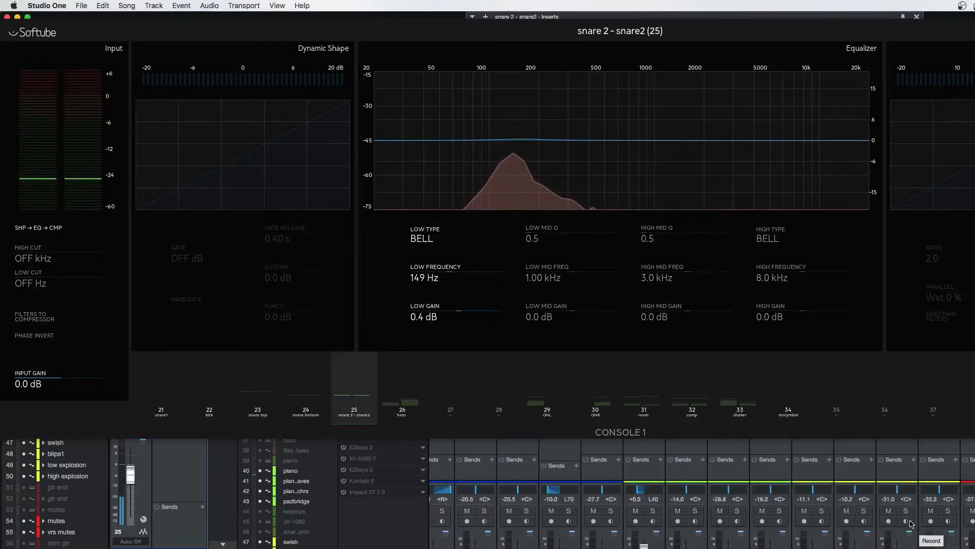
scroll(912, 523, "right", 3)
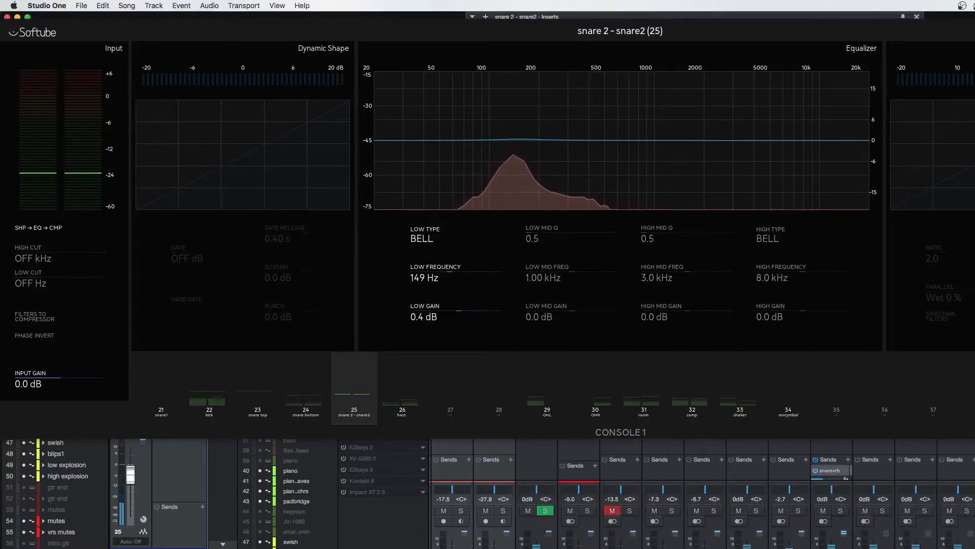
left_click(842, 511)
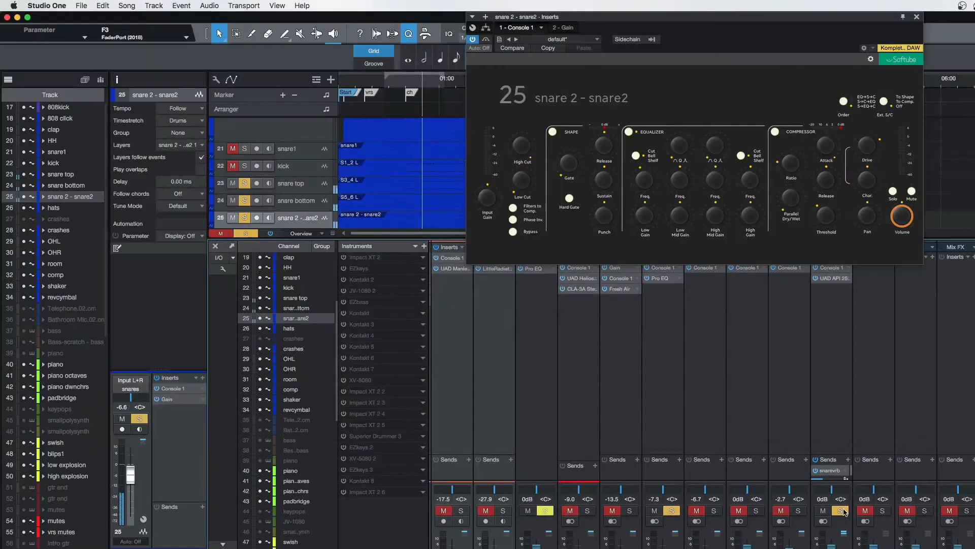
left_click(844, 546)
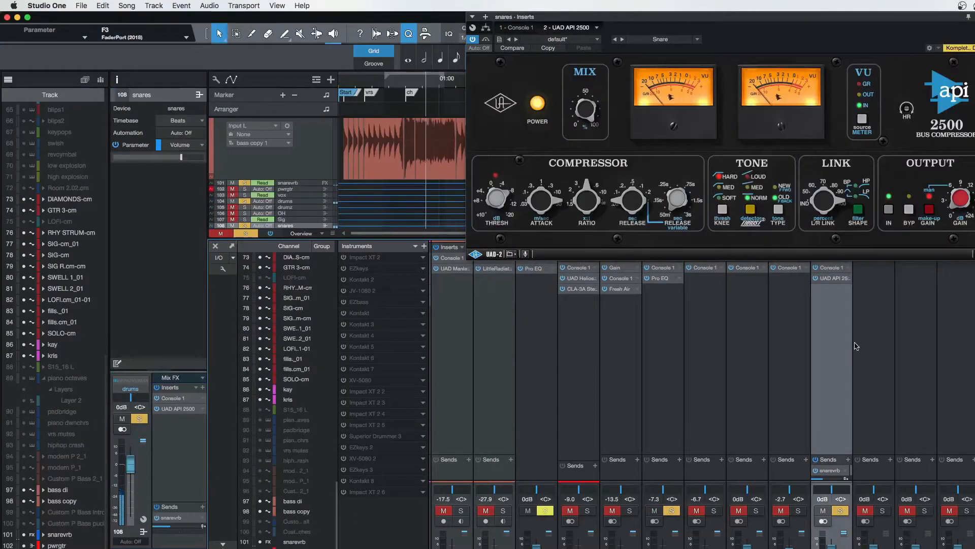
left_click(835, 269)
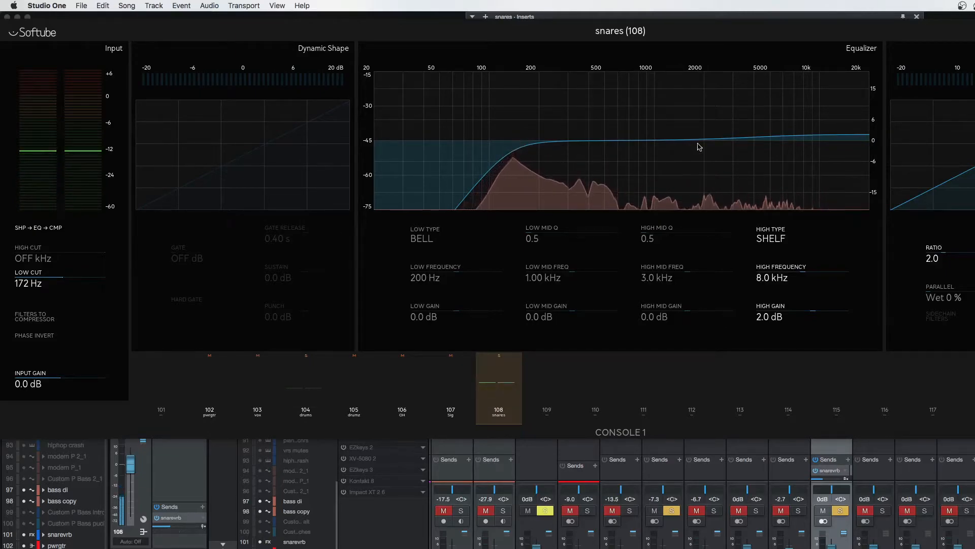
key("Escape")
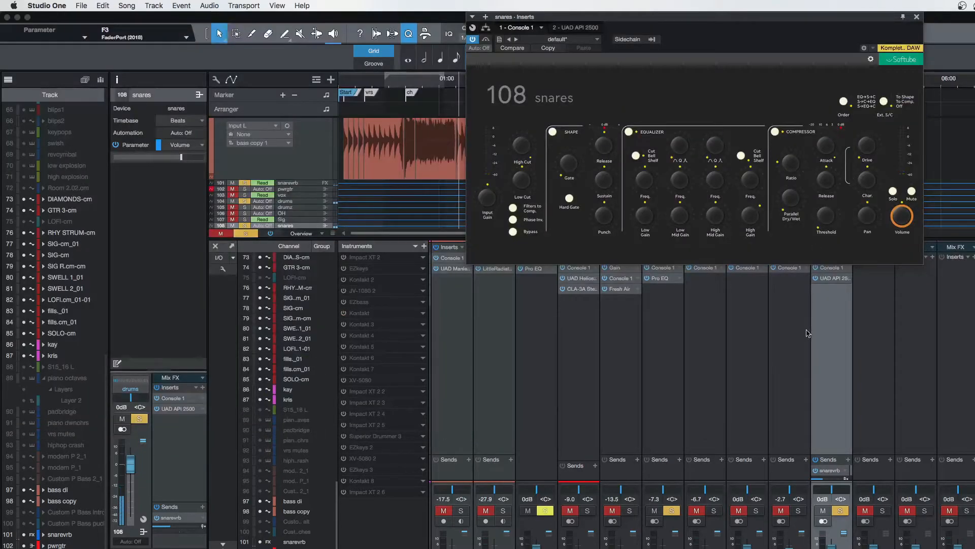
Step: Show the UAD API 2500 bus compressor on the snares bus and bypass it
left_click(836, 279)
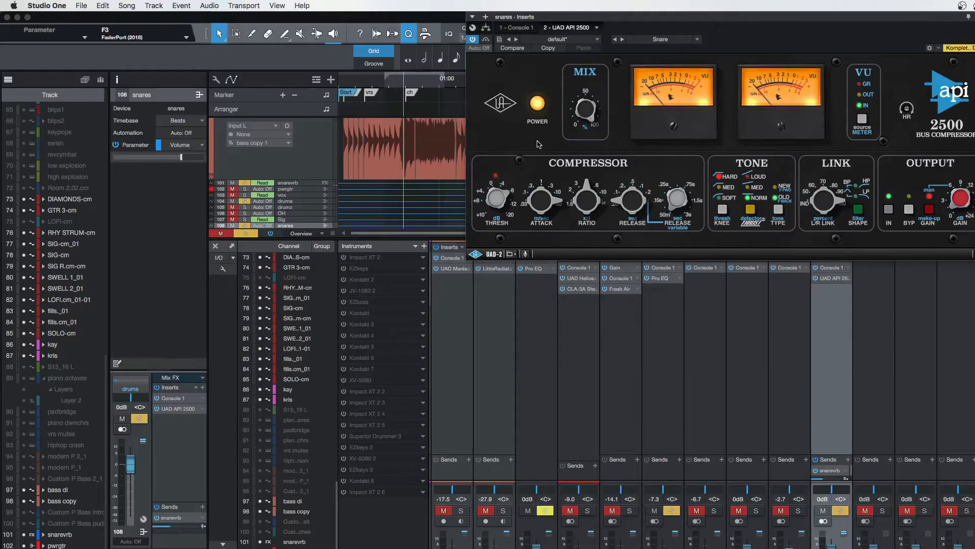
scroll(842, 302, "left", 5)
scroll(841, 303, "right", 5)
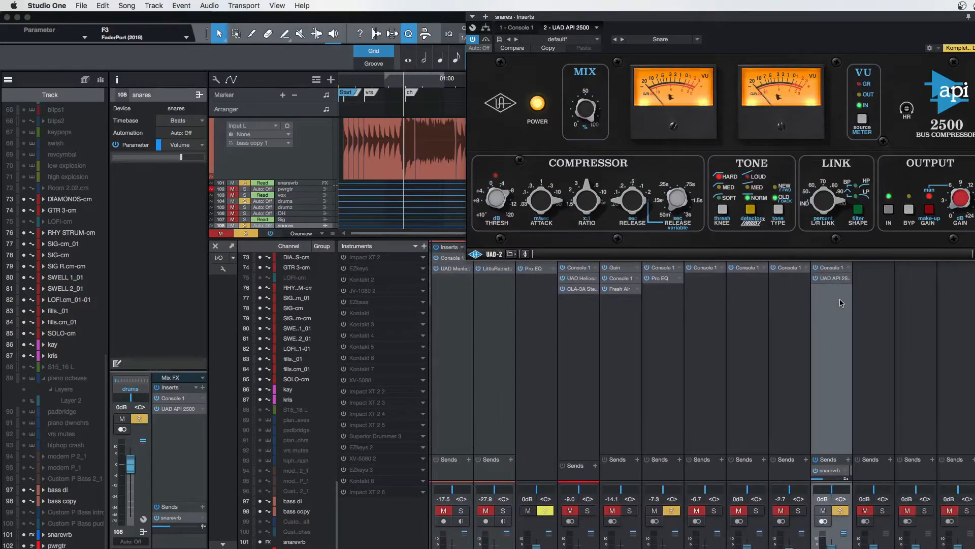
left_click(816, 278)
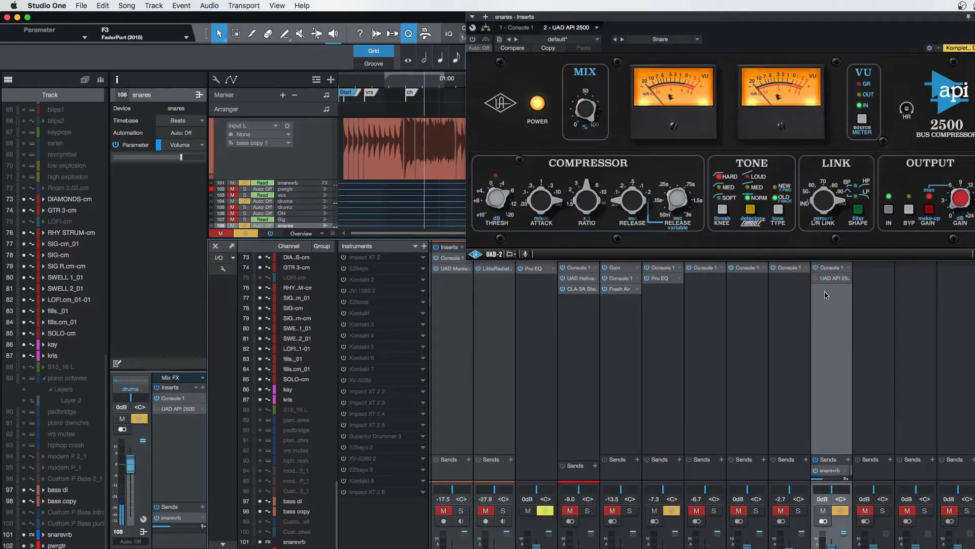
Step: Compare the soloed snares bus with the UAD API 2500 compressor engaged and bypassed, leave it engaged, and clear the solo
left_click(818, 278)
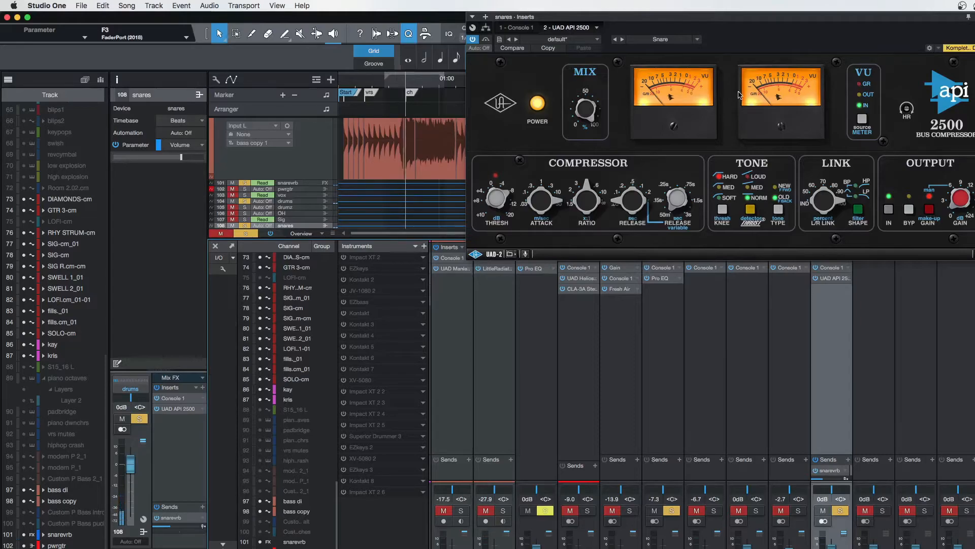
left_click(487, 40)
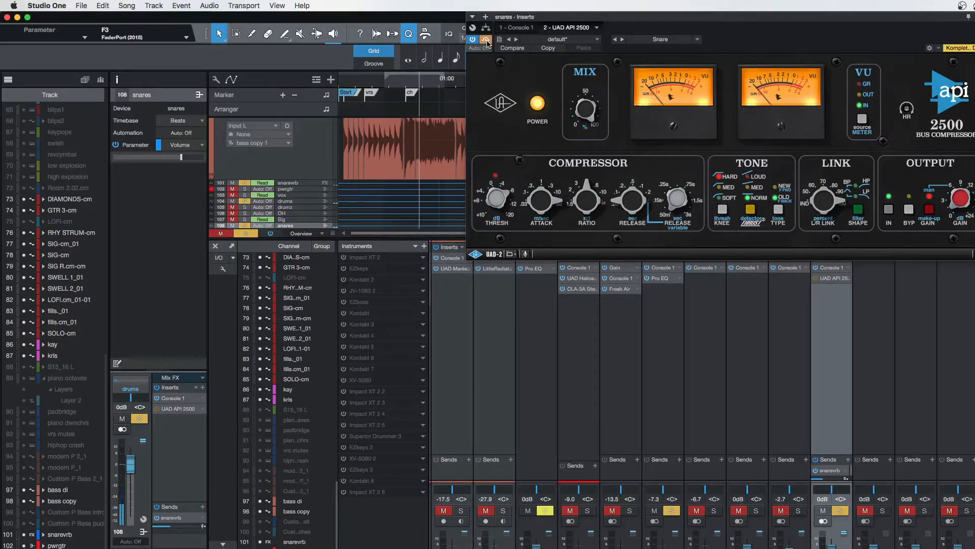
left_click(486, 41)
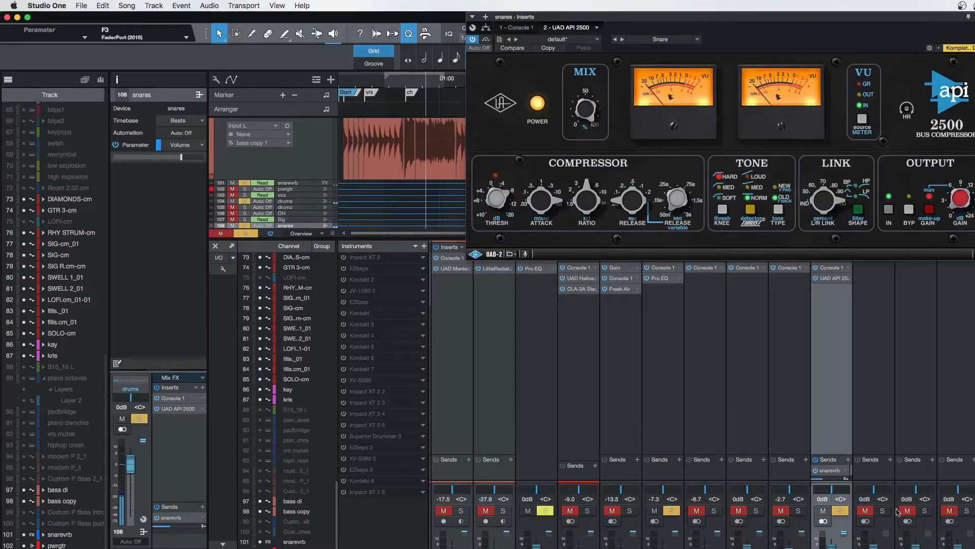
left_click(841, 511)
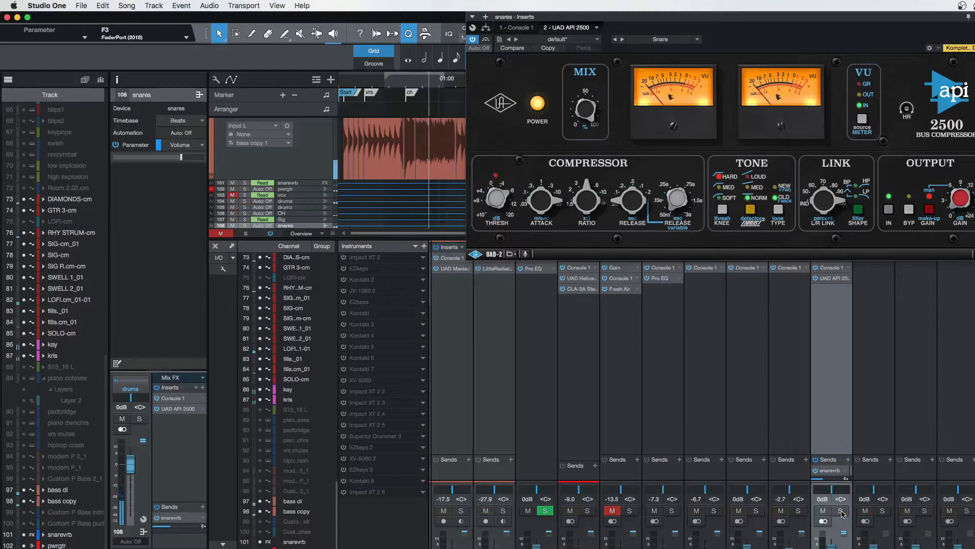
Step: Compare the full mix with the snares bus's API 2500 bypassed and engaged, and close the compressor
left_click(486, 39)
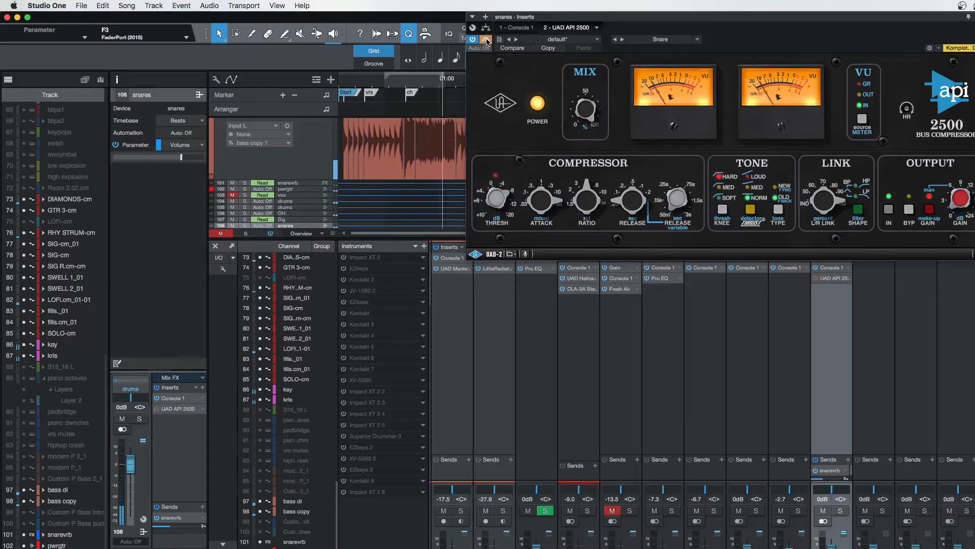
left_click(486, 40)
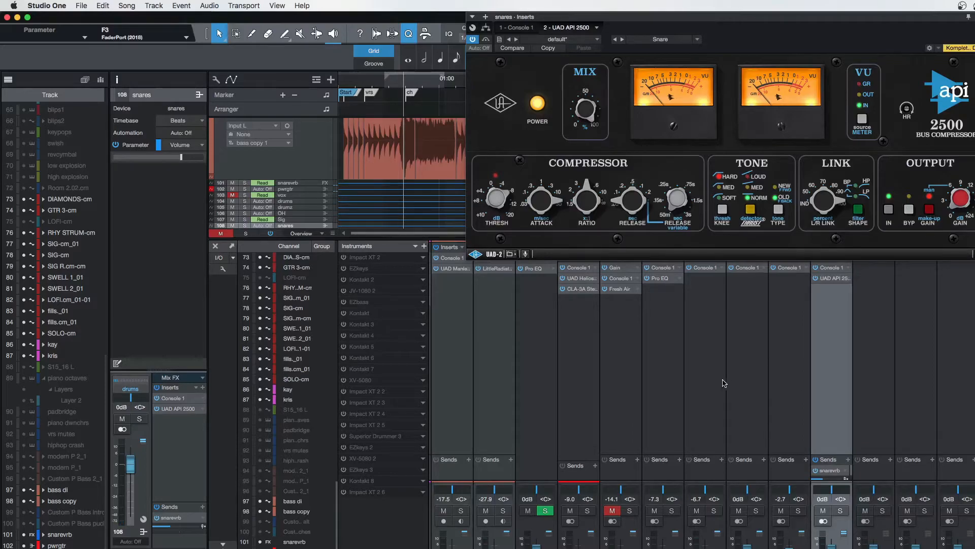
scroll(724, 383, "left", 3)
scroll(725, 383, "right", 3)
scroll(949, 67, "right", 1)
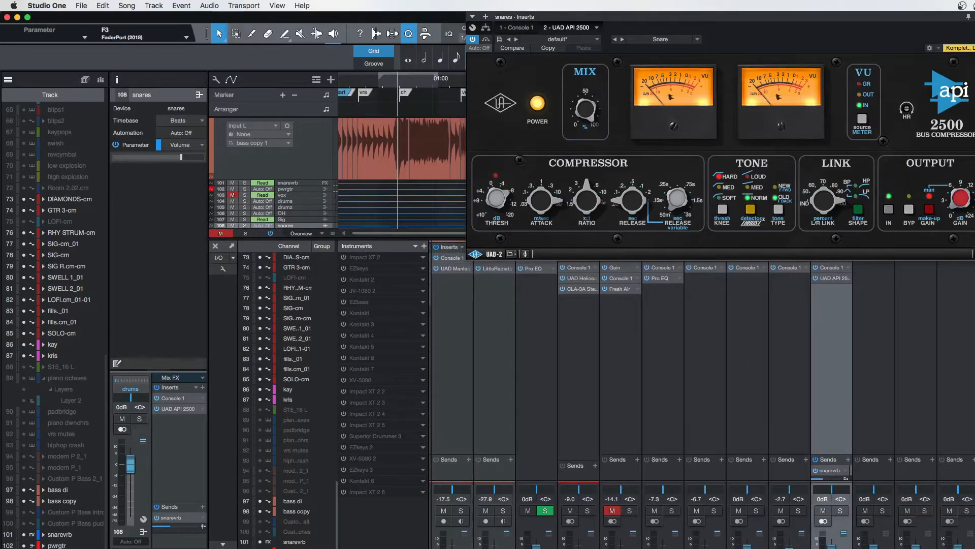
left_click(974, 17)
Step: Solo the OH bus during playback, examine its Console 1 settings, and clear the solo
scroll(673, 348, "left", 8)
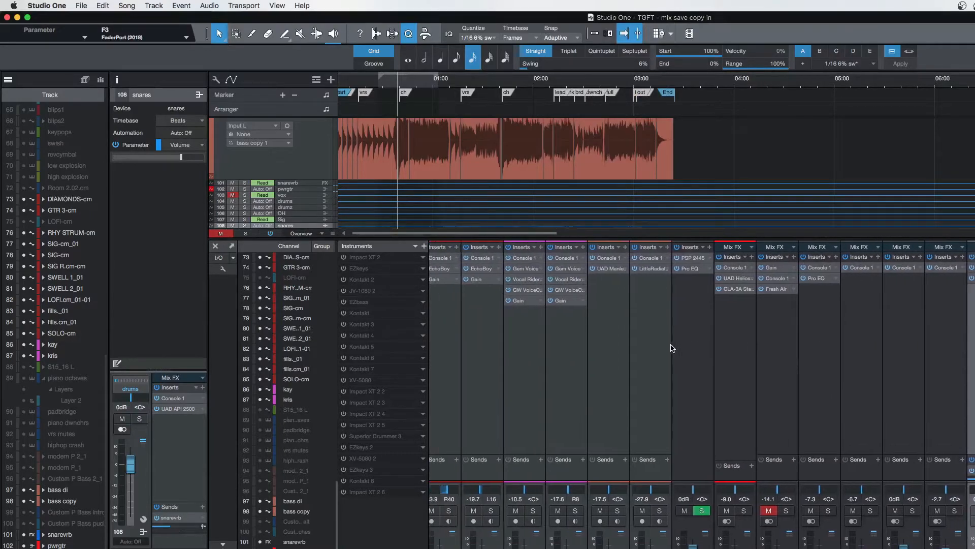
scroll(673, 348, "left", 1)
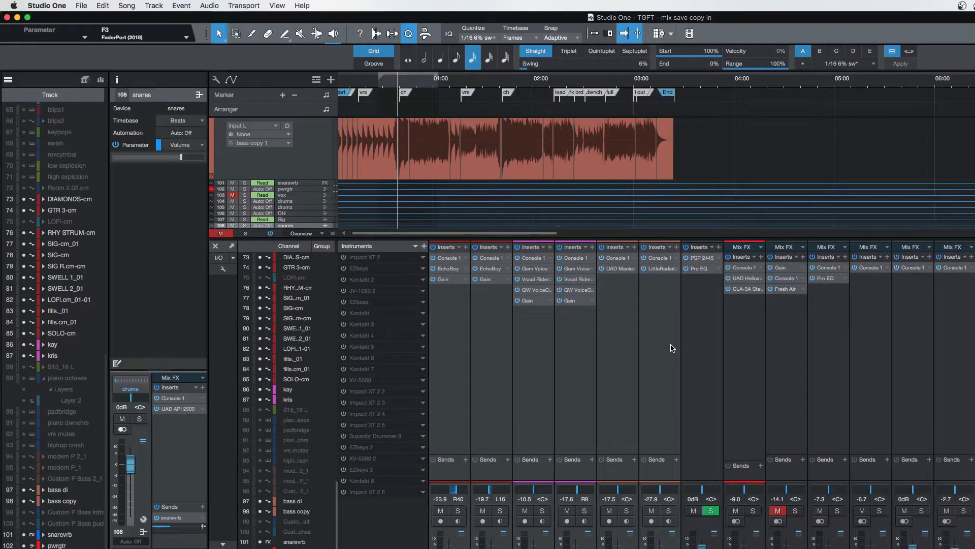
scroll(673, 348, "left", 10)
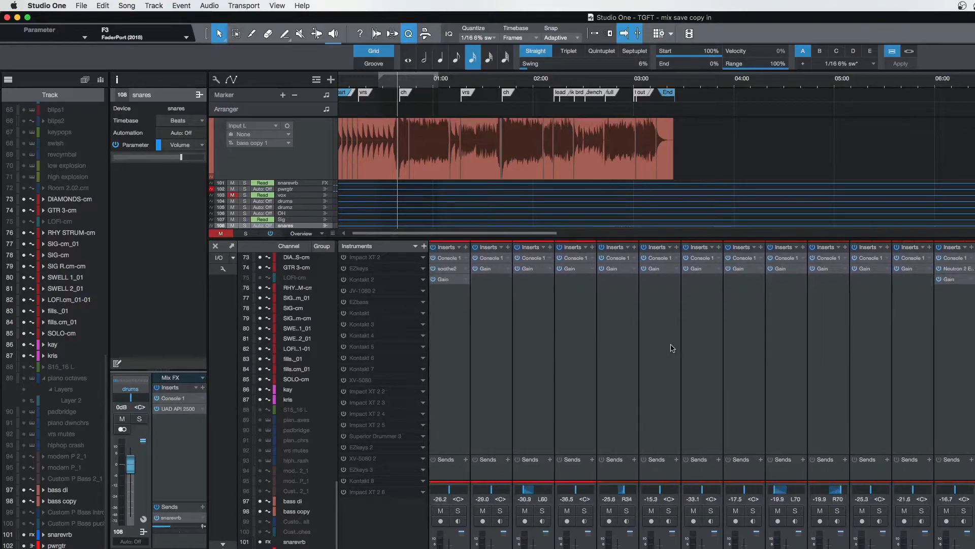
scroll(673, 348, "left", 10)
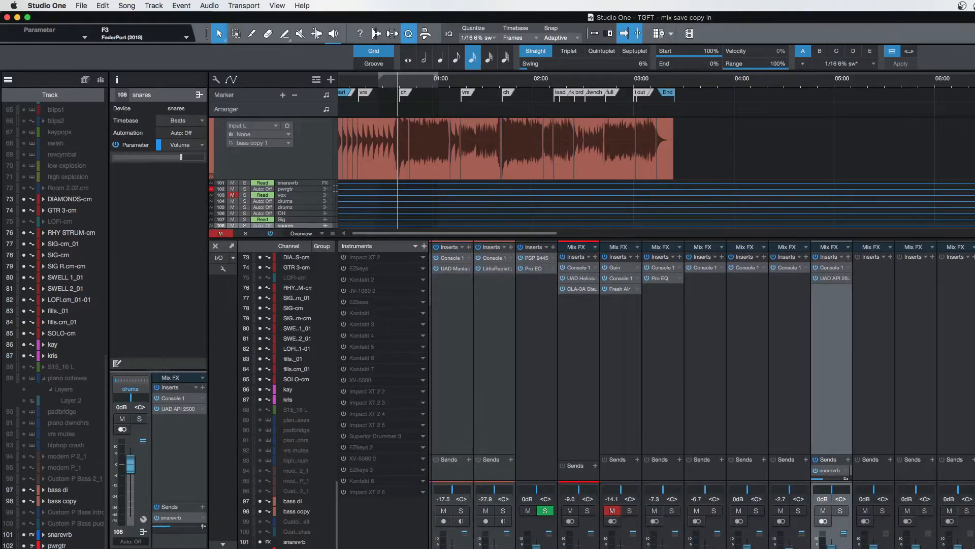
left_click(747, 544)
left_click(758, 511)
key("space")
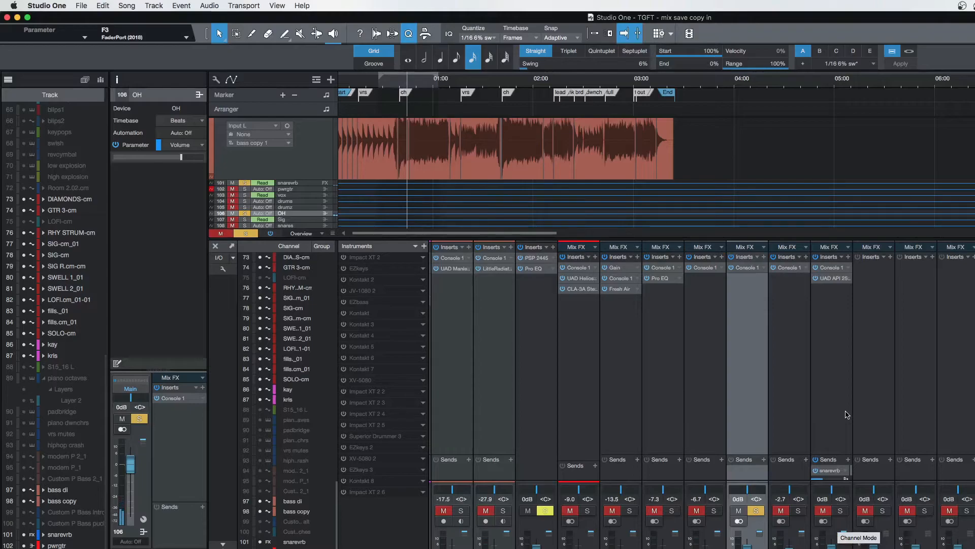
left_click(743, 274)
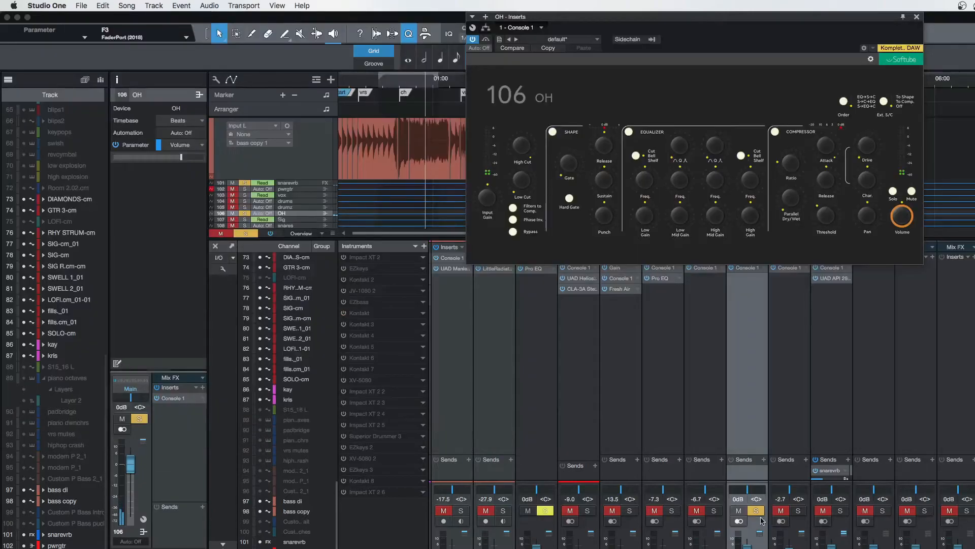
left_click(757, 511)
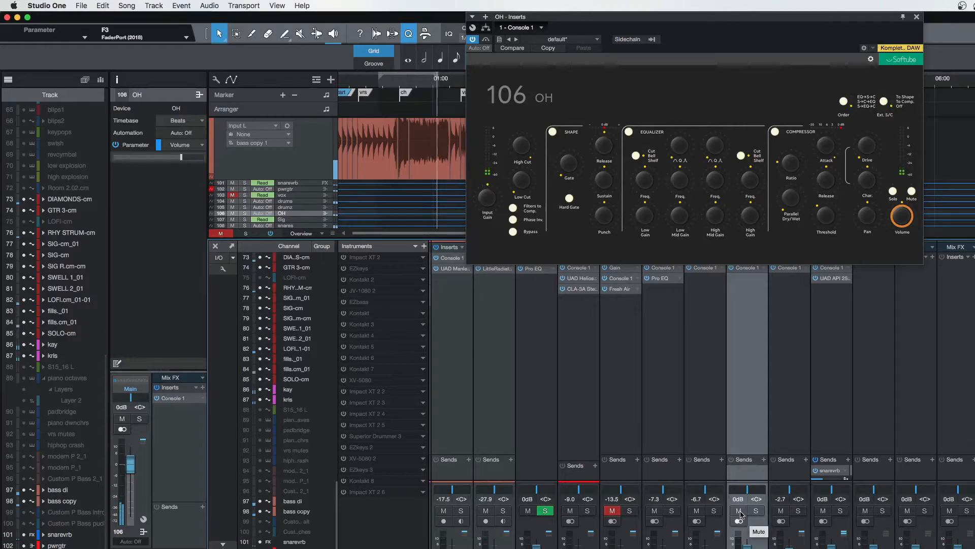
Step: Audition the drums bus with and without the OH bus, clear both solos, and close Console 1
left_click(672, 511)
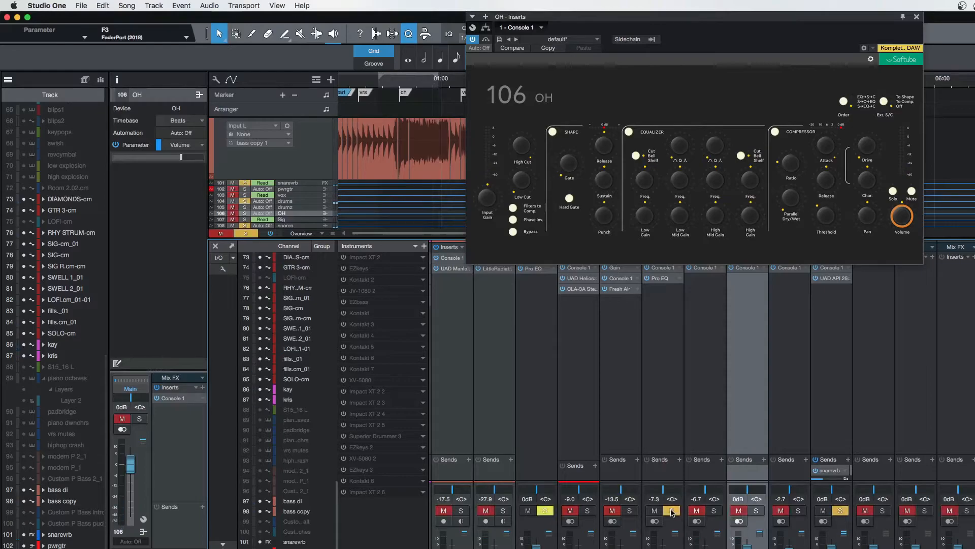
left_click(757, 511)
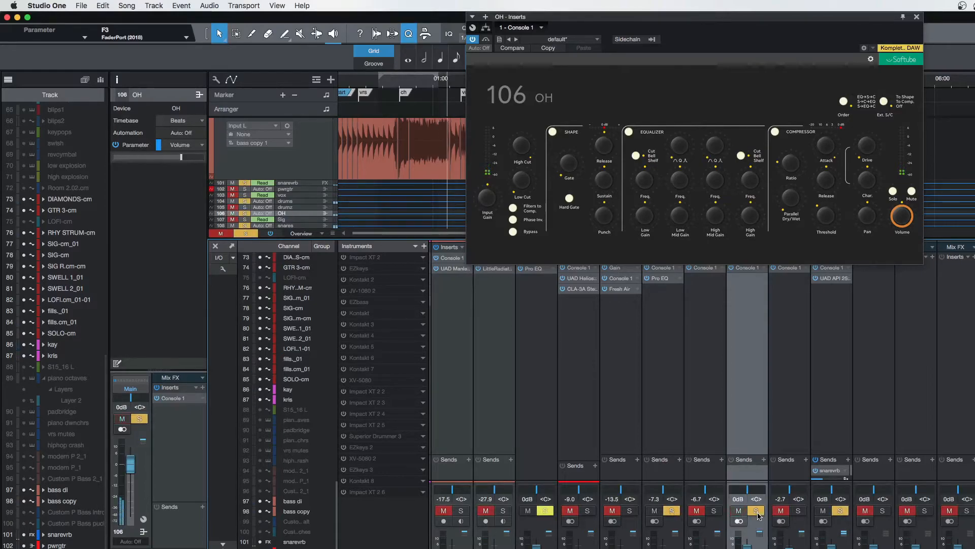
left_click(756, 511)
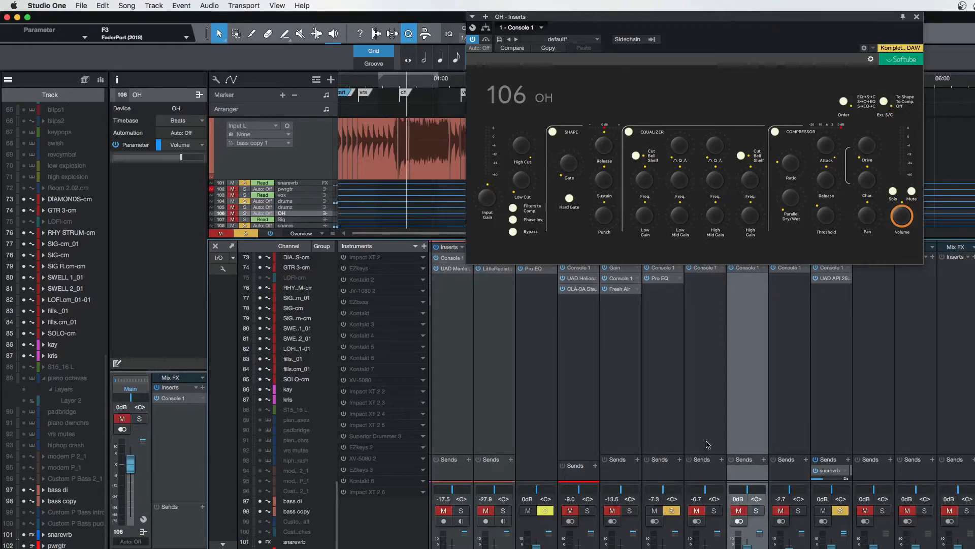
left_click(757, 510)
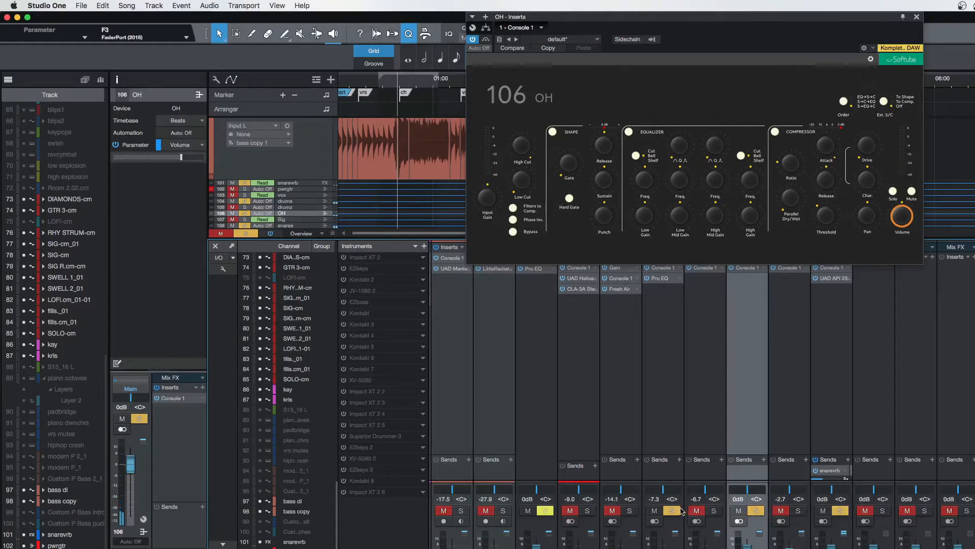
left_click(673, 511)
left_click(756, 510)
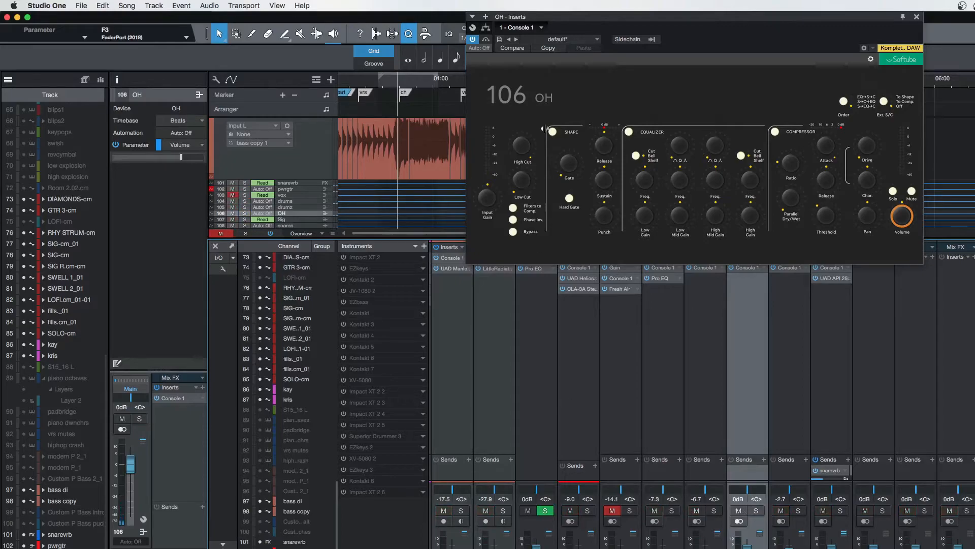
left_click(917, 16)
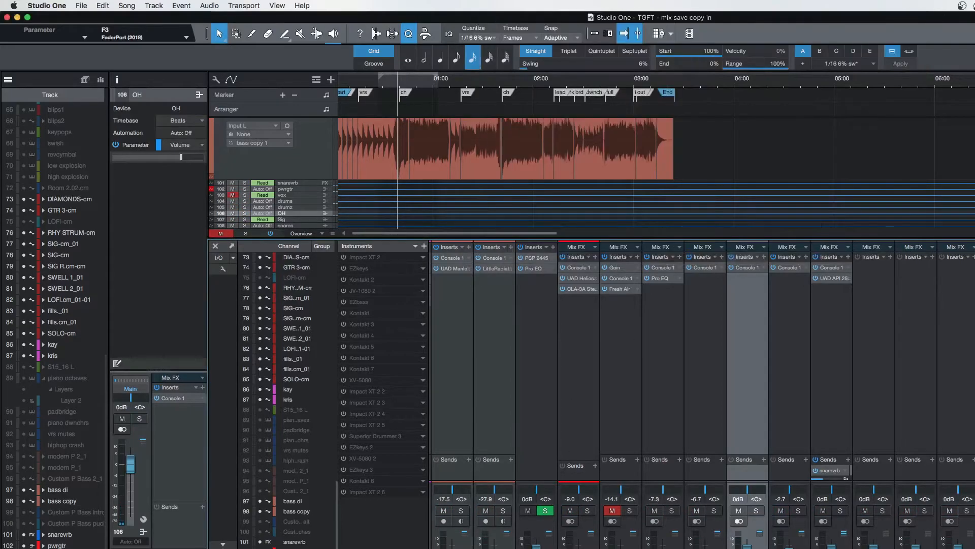
Step: Solo the snares bus to hear its snarevrb send and examine the PSP 2445 reverb on the snarevrb channel
left_click(536, 376)
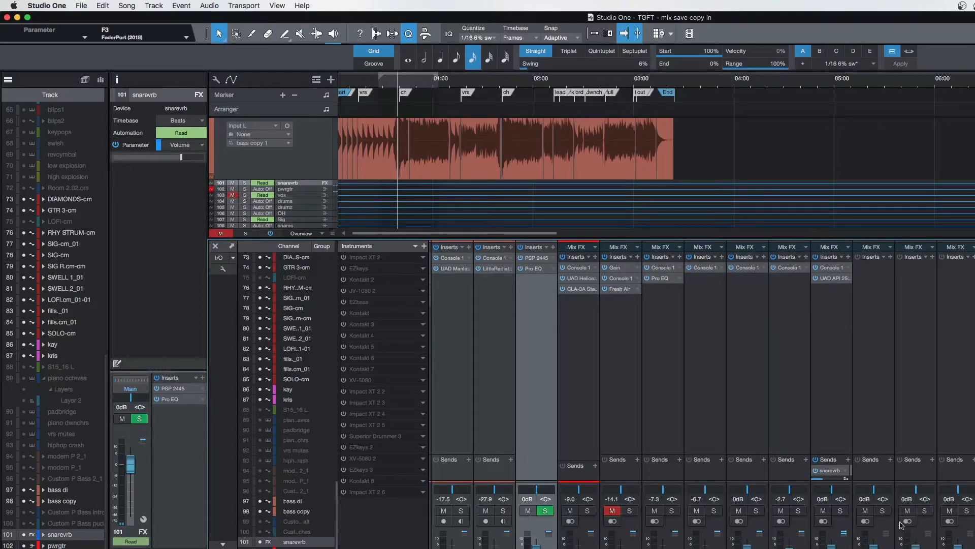
left_click(842, 512)
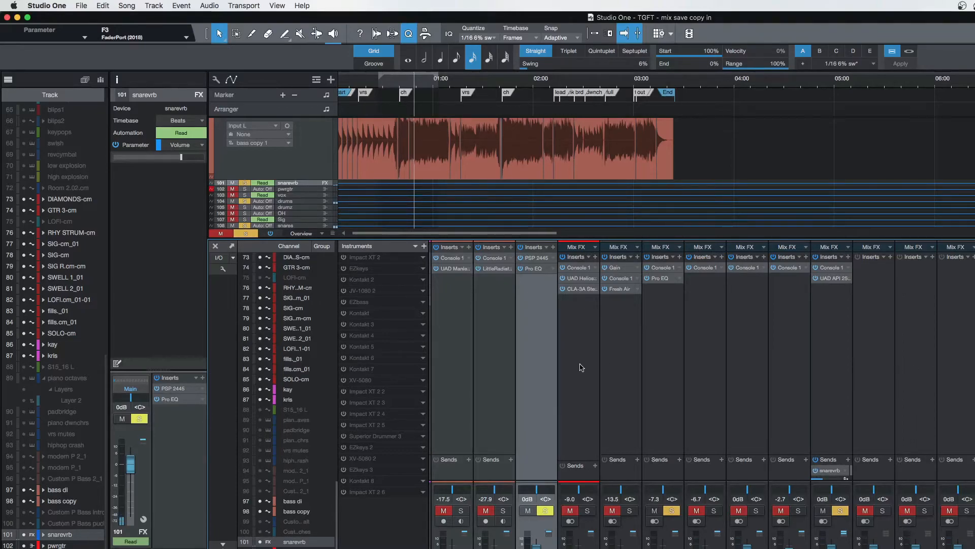
left_click(537, 262)
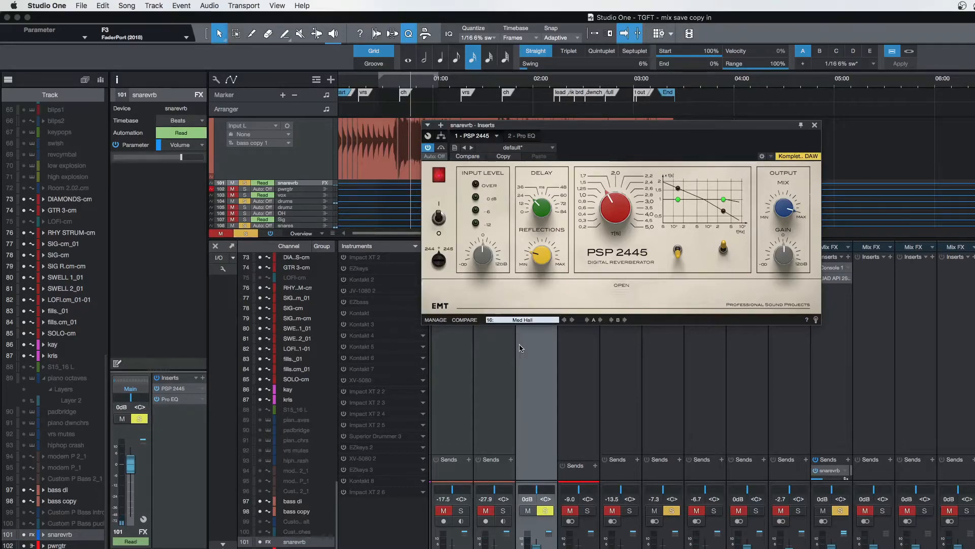
left_click(815, 125)
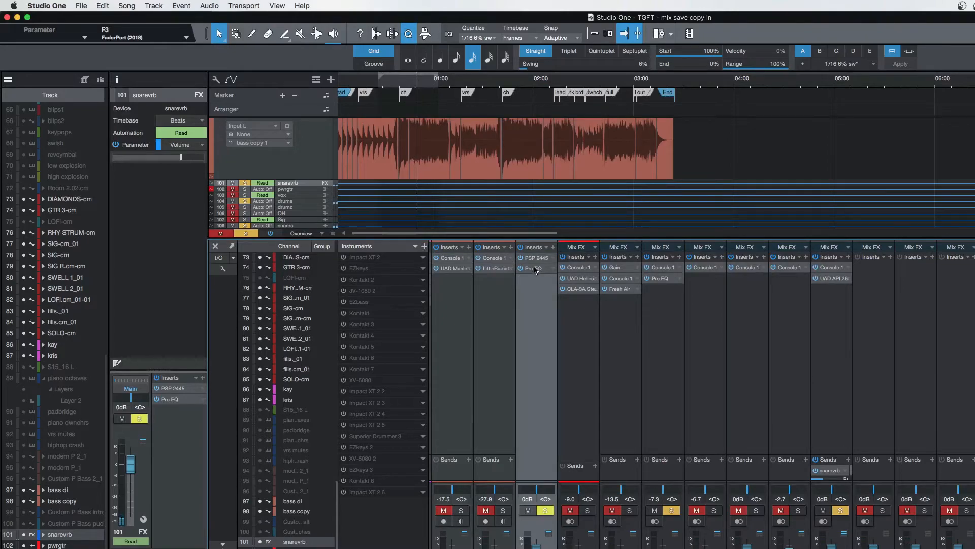
Step: Show the Pro EQ on the snarevrb channel to examine its low cut, and clear the snares bus solo
left_click(534, 269)
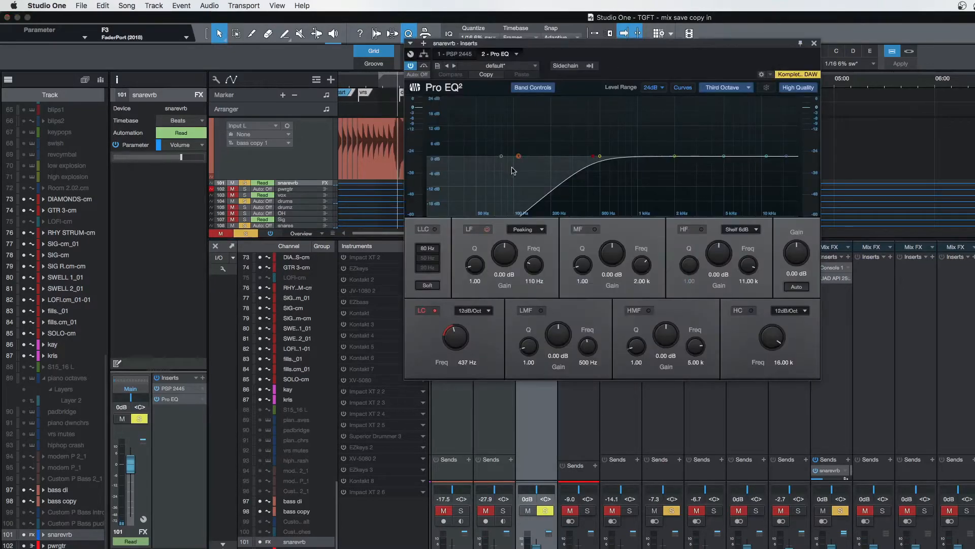
left_click(814, 43)
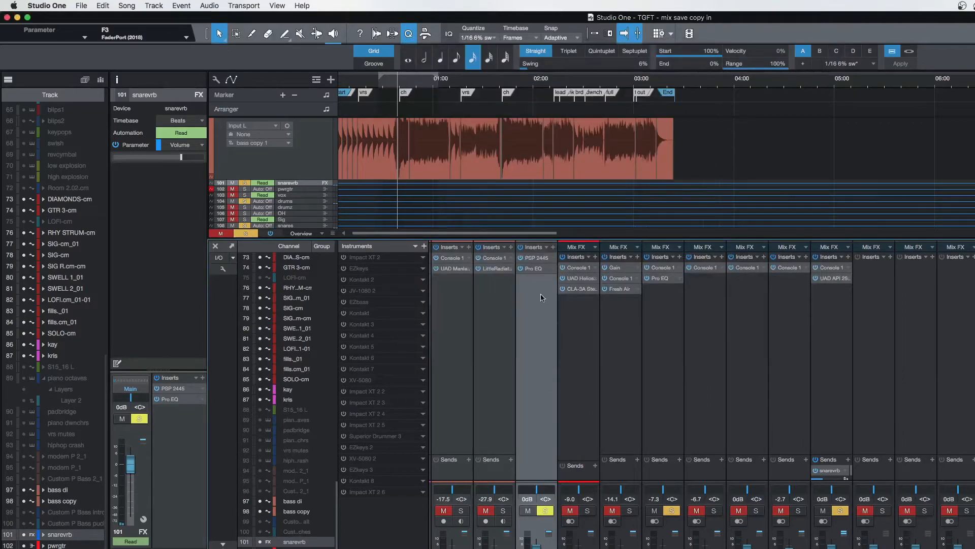
left_click(535, 269)
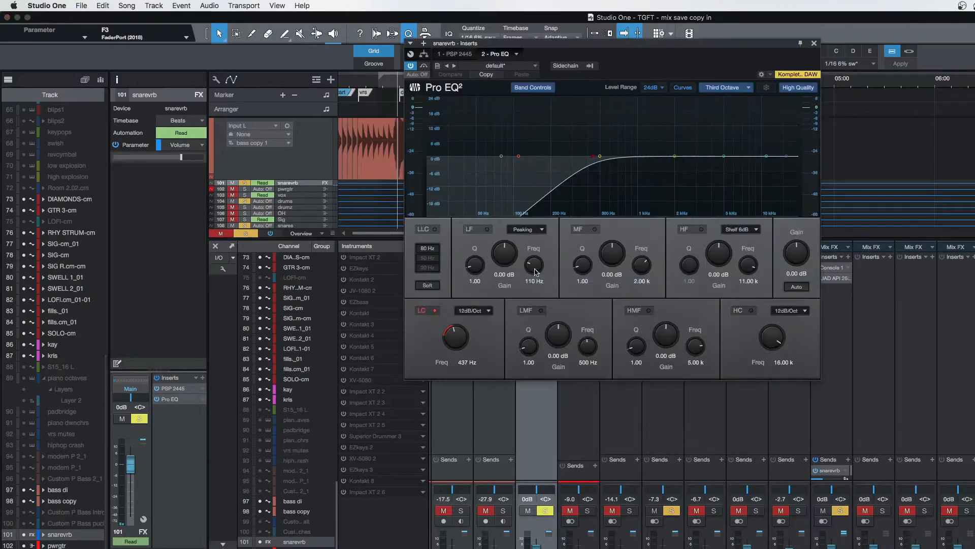
left_click(840, 511)
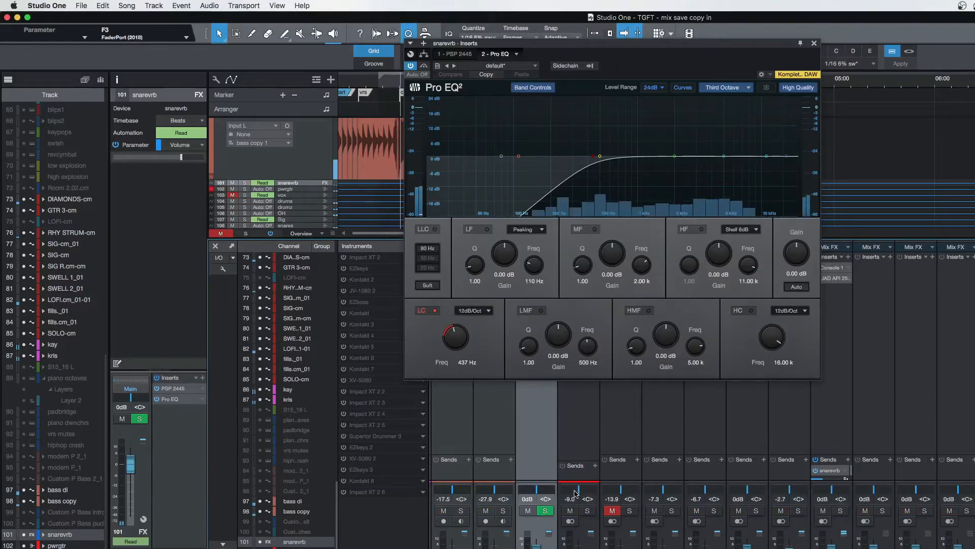
Step: Solo the snarevrb channel, compare its Pro EQ low cut off and on, close the equalizer, and clear the solo
left_click(544, 511)
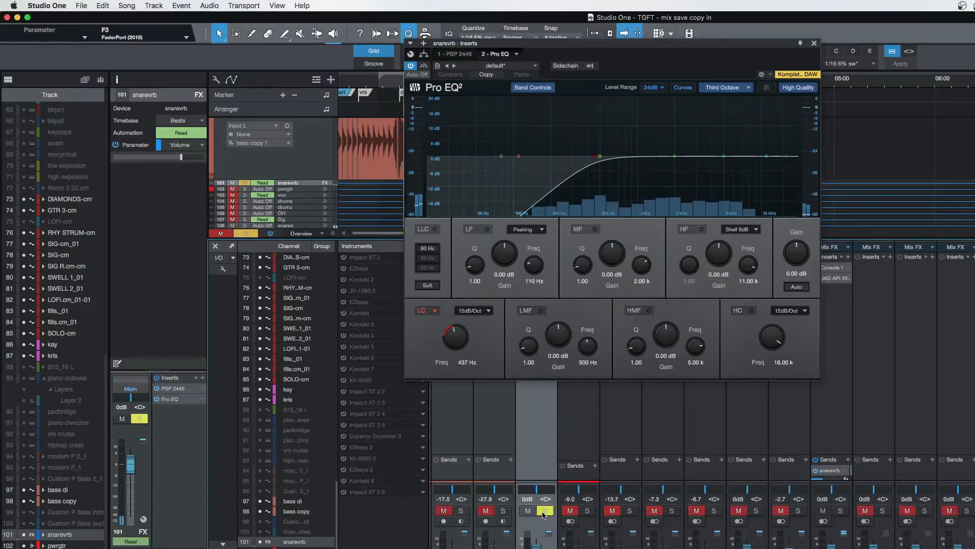
left_click(434, 311)
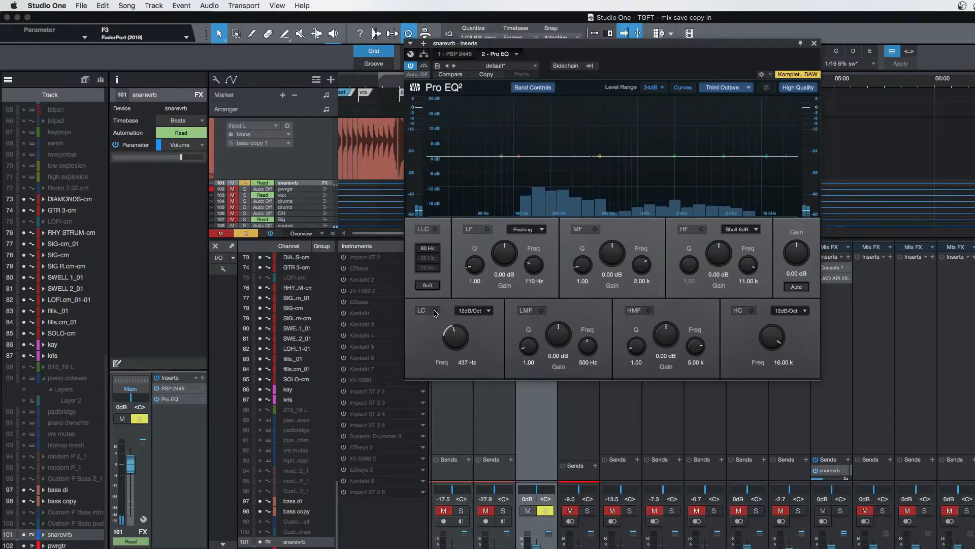
left_click(434, 311)
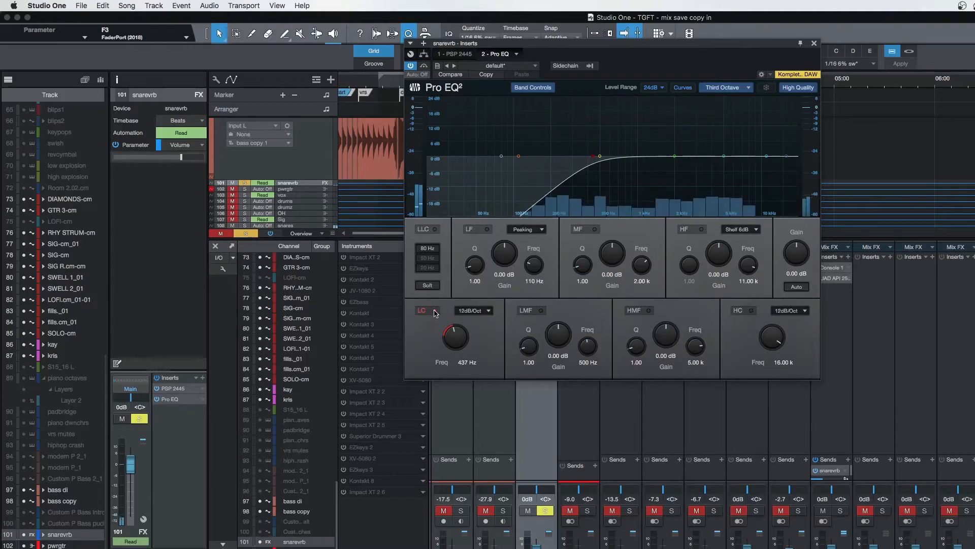
left_click(814, 43)
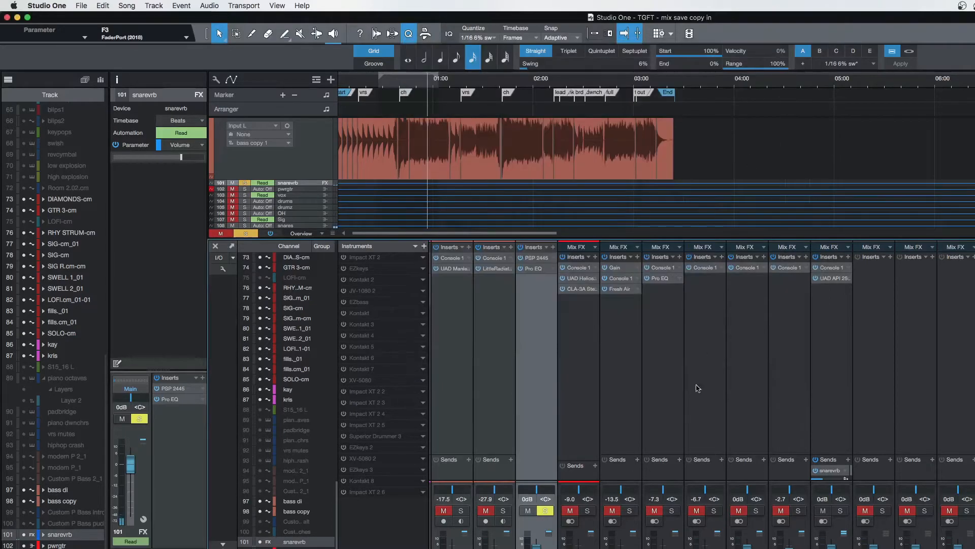
left_click(545, 511)
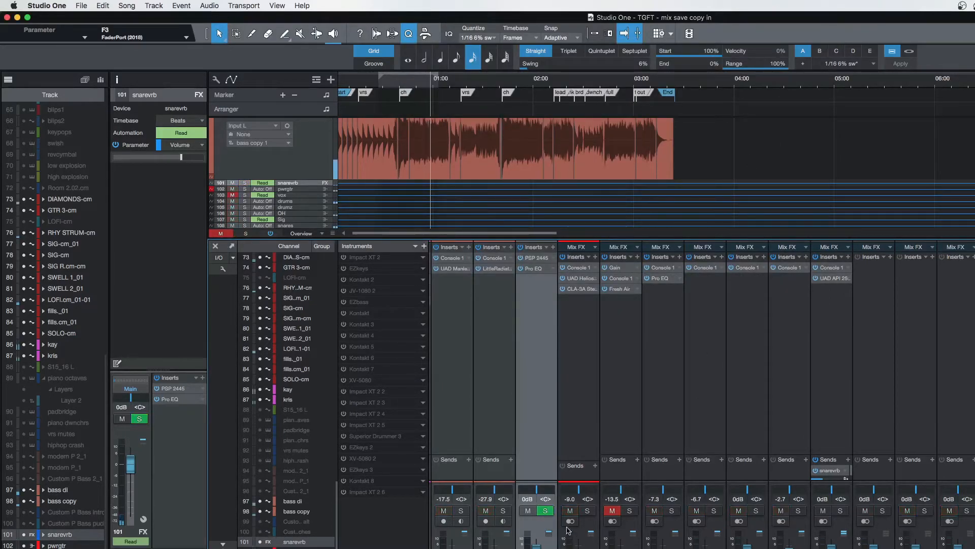
Step: Compare the two drum buses soloed alongside the OH bus, stop playback, and clear all the solos
left_click(714, 510)
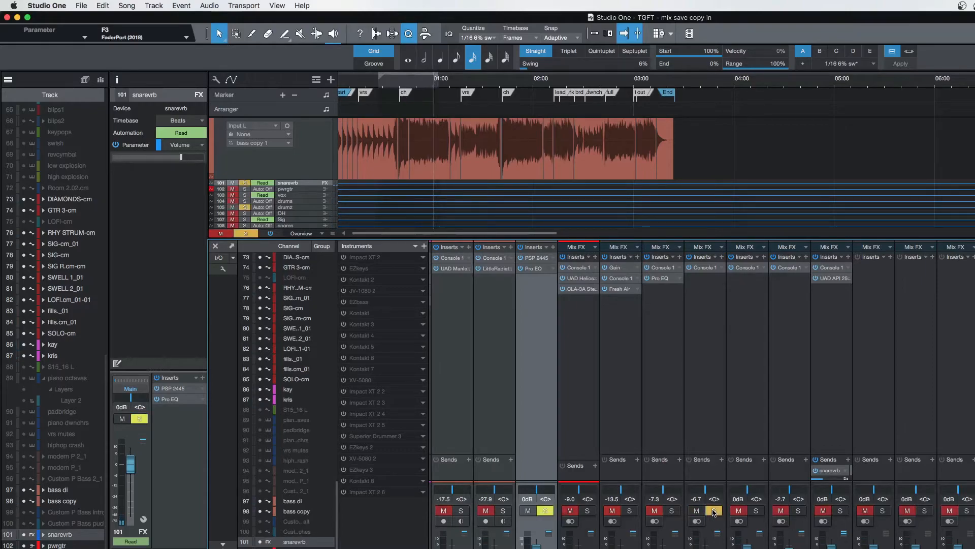
left_click(756, 511)
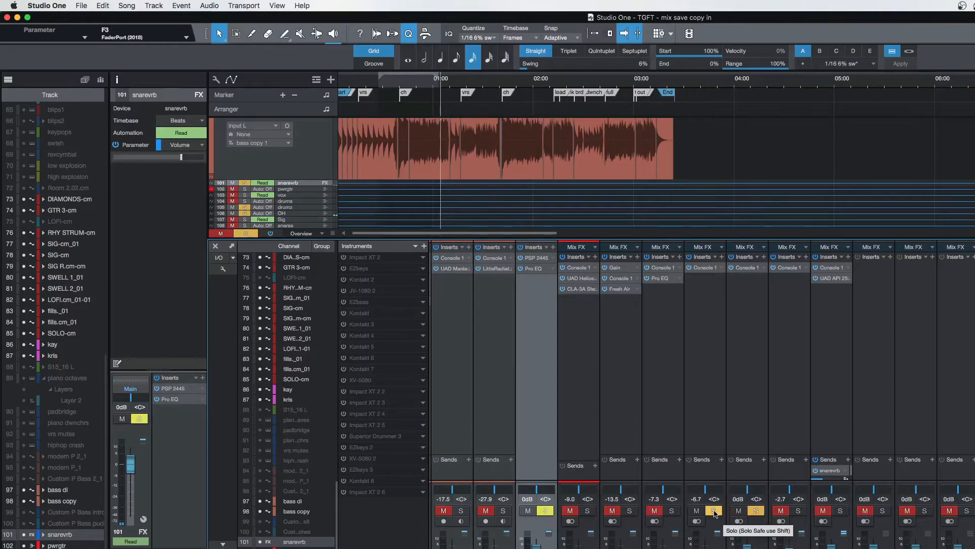
left_click(671, 510)
left_click(713, 512)
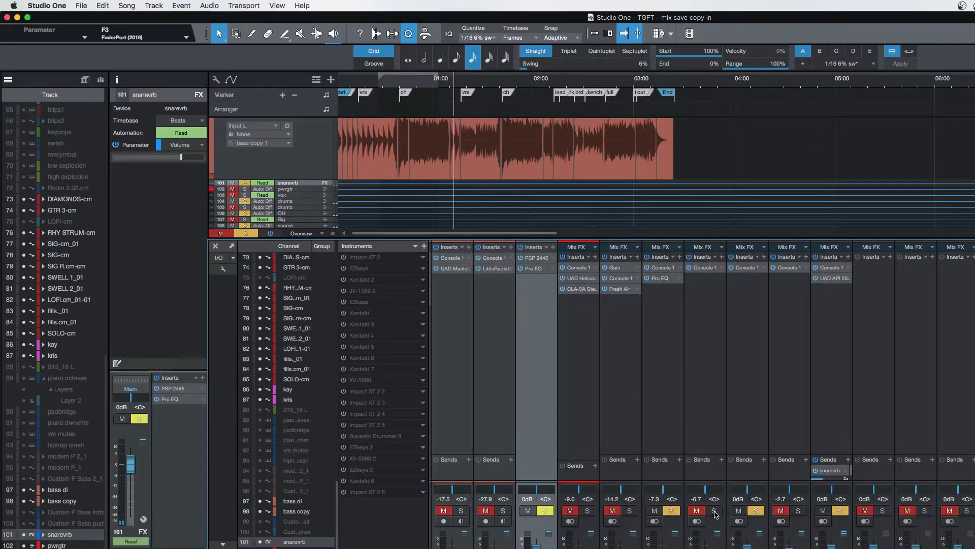
key("space")
left_click(671, 511)
left_click(755, 511)
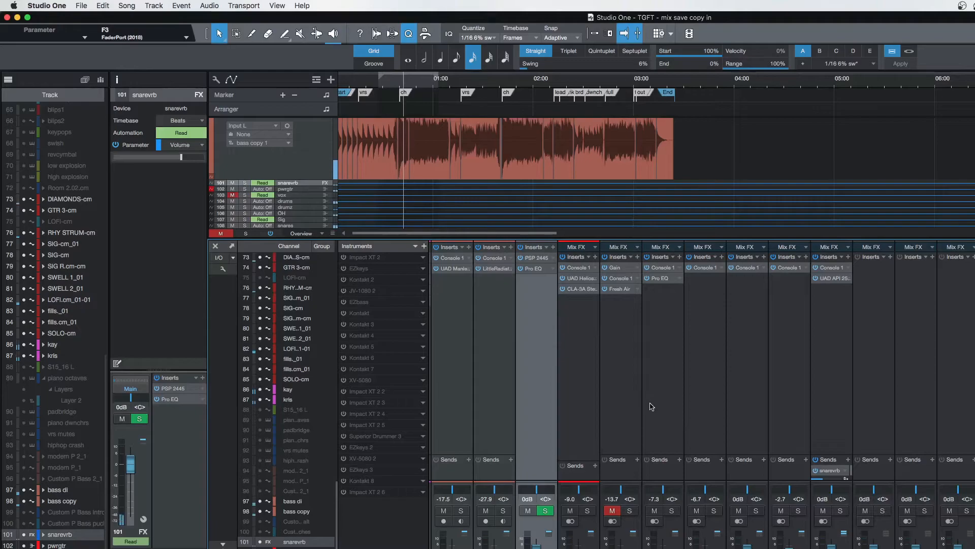
Step: Close the mixer console, stop playback, and enable the disabled Superior Drummer 3 drums track
left_click(216, 247)
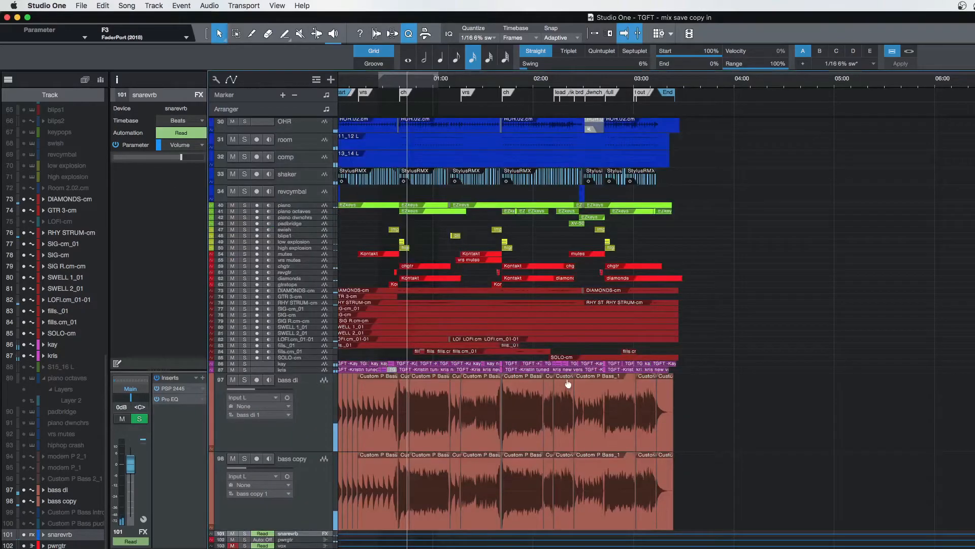
scroll(873, 322, "up", 8)
scroll(875, 322, "up", 4)
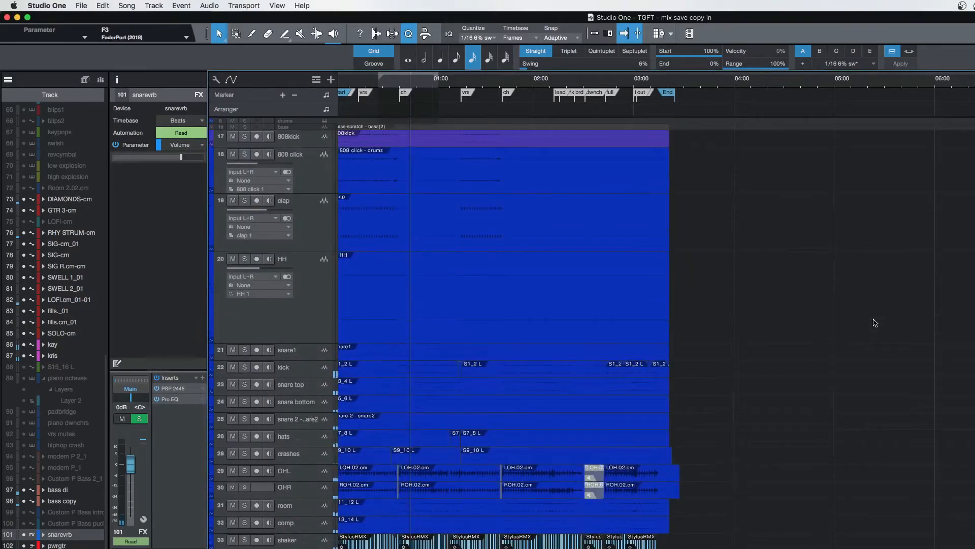
scroll(57, 249, "up", 1)
scroll(58, 248, "up", 15)
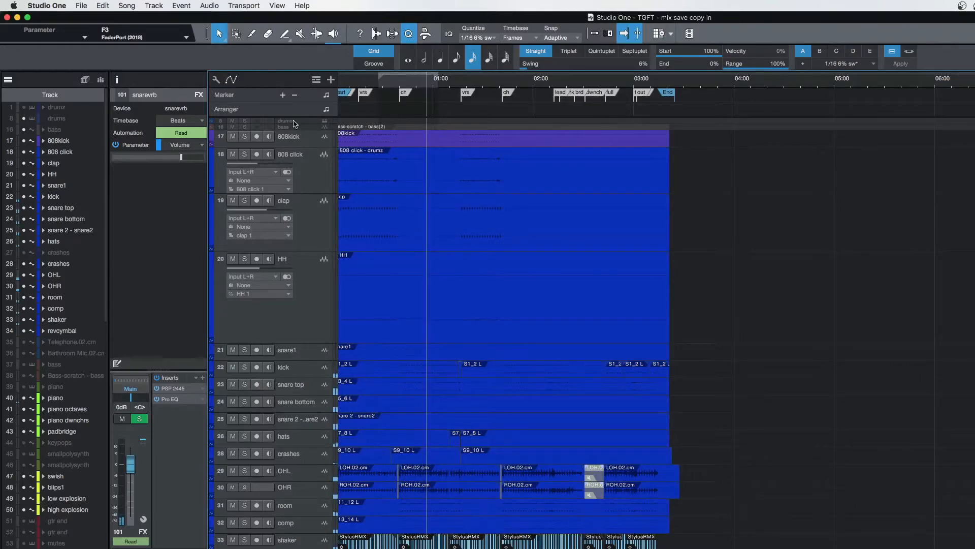
scroll(305, 162, "up", 4)
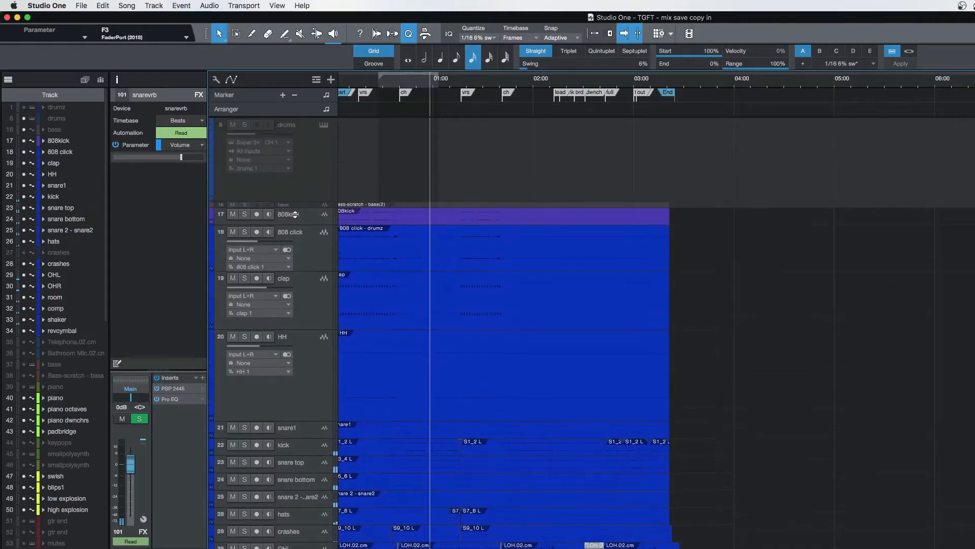
key("space")
left_click(314, 162)
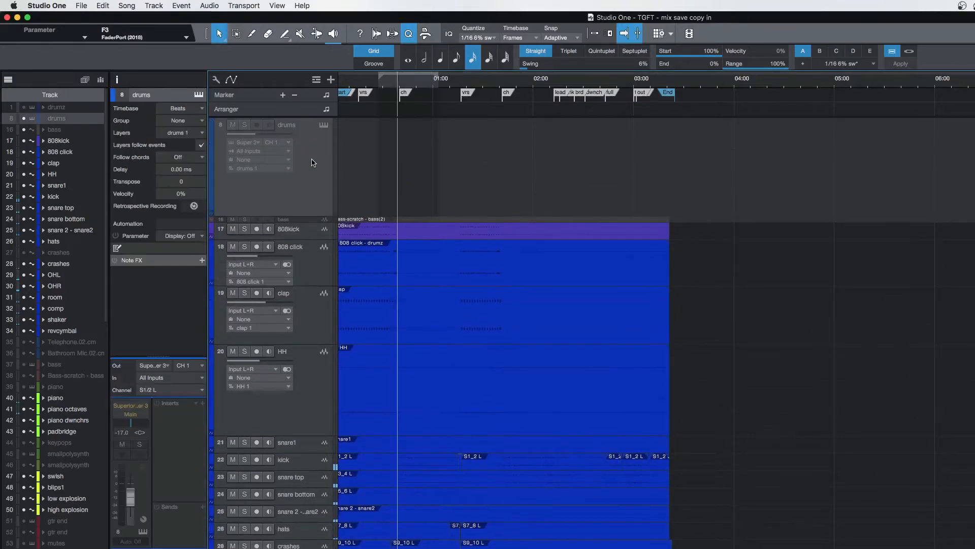
right_click(314, 163)
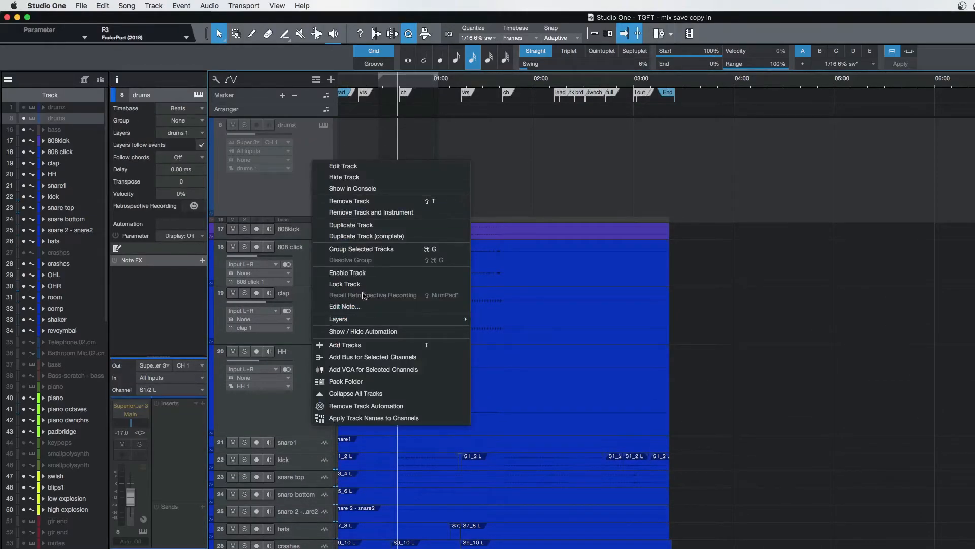
left_click(370, 276)
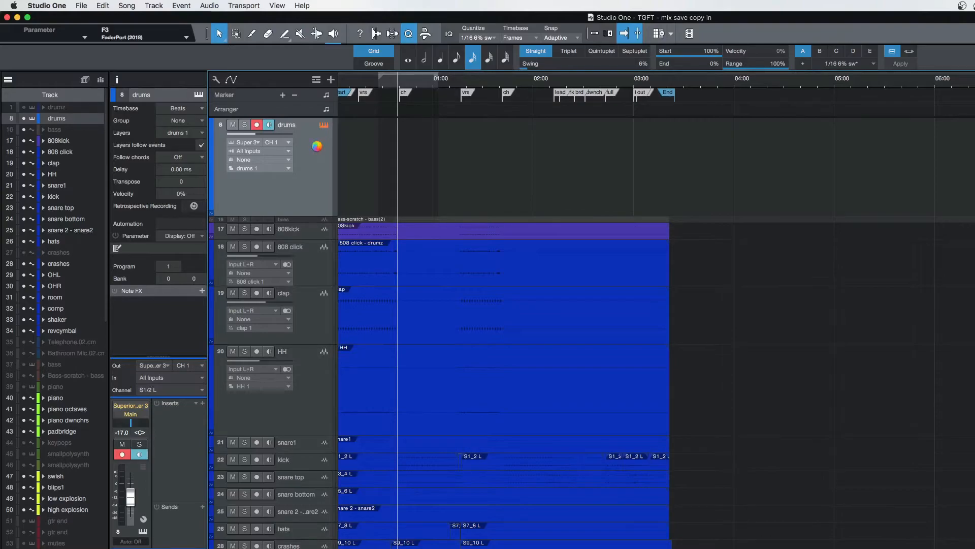
Step: Open the Superior Drummer 3 editor for the drums track, clear the kit's solo, and audition the first rack tom
key("shift+F11")
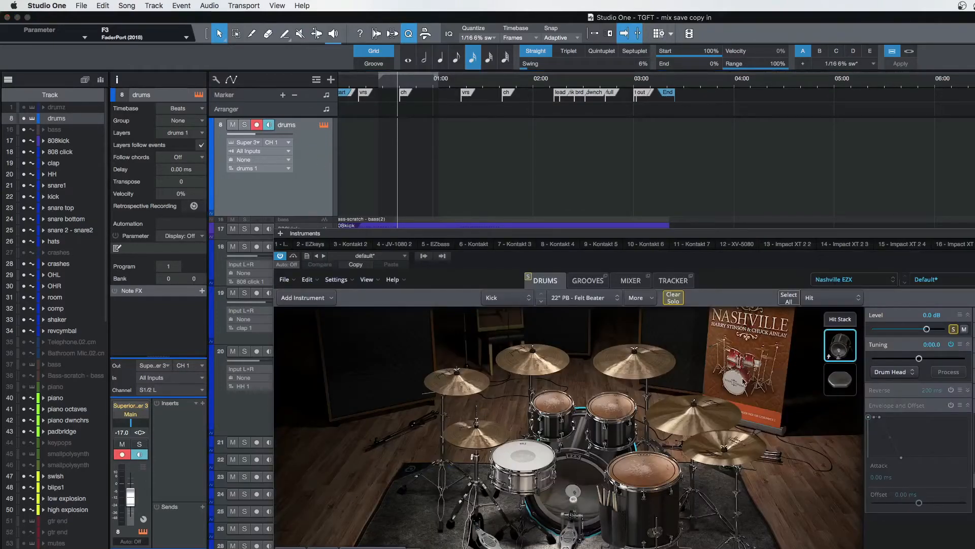
left_click(568, 405)
left_click(608, 407)
left_click(530, 279)
left_click(541, 362)
left_click(553, 406)
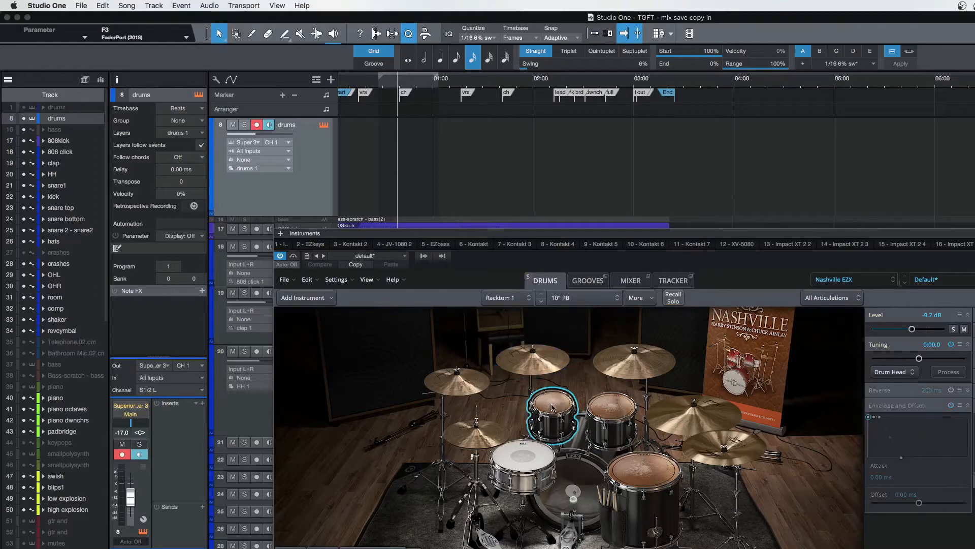
Step: Audition the second rack tom, floor tom, snare and kick in the Nashville EZX kit
left_click(612, 416)
left_click(639, 484)
left_click(523, 468)
left_click(571, 476)
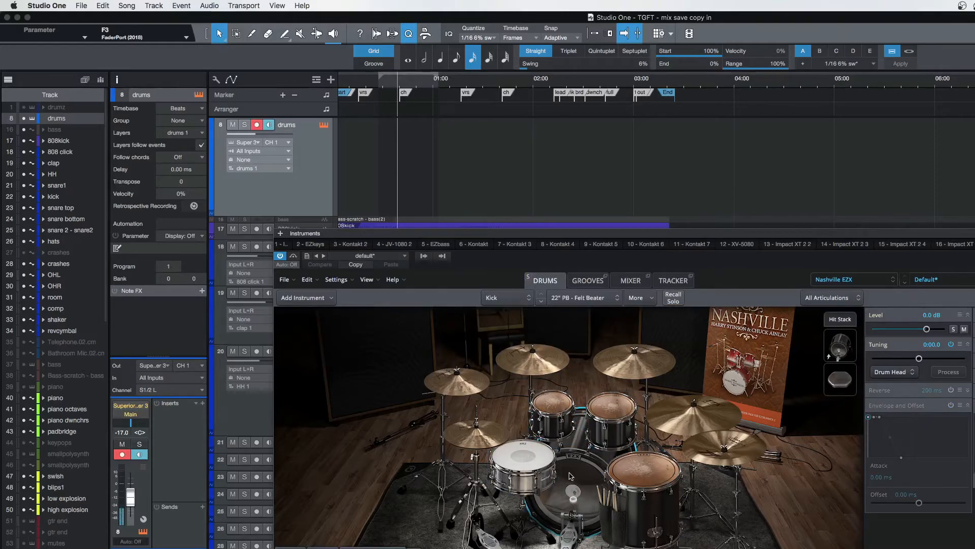
left_click(555, 464)
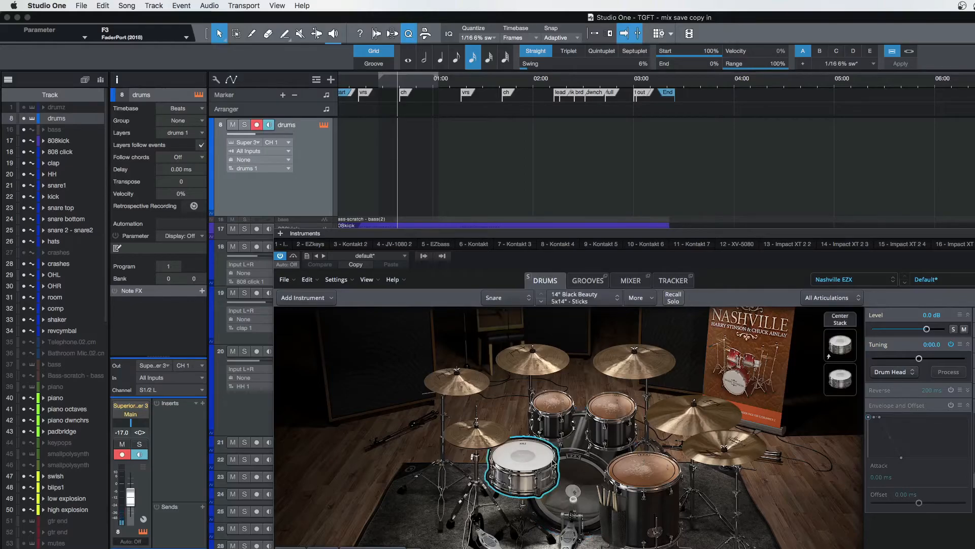
Step: Audition the kick and each of the two layers in its Hit Stack, and play the snare for comparison
left_click(583, 477)
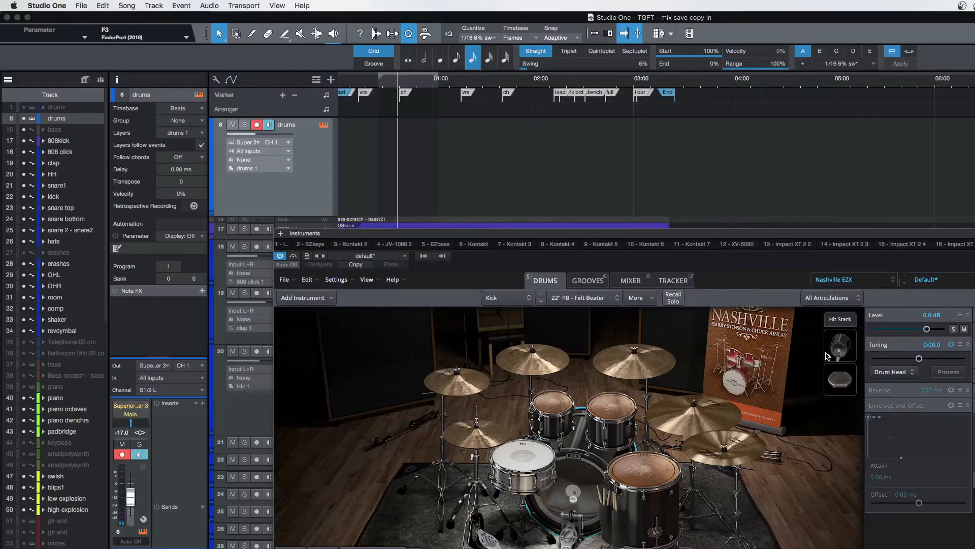
left_click(841, 351)
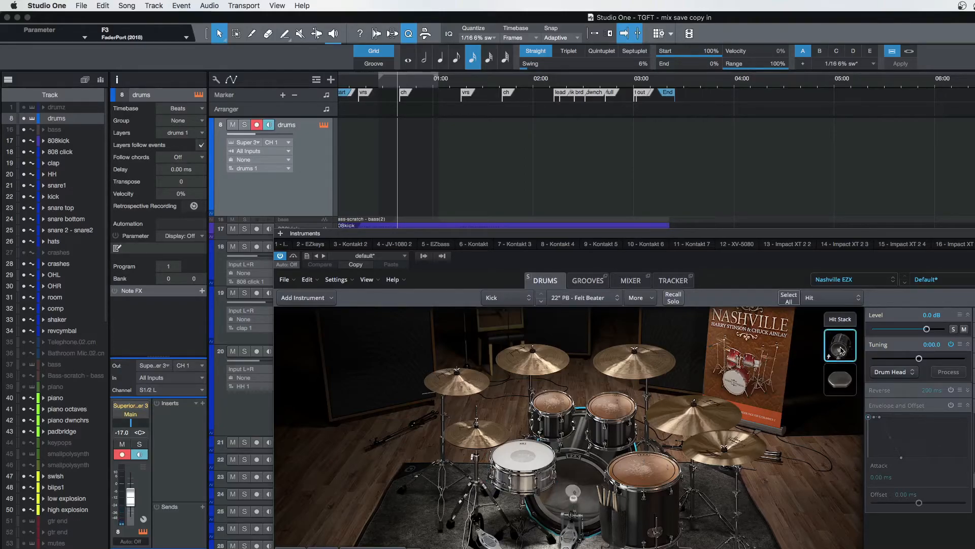
left_click(841, 351)
left_click(841, 374)
left_click(841, 377)
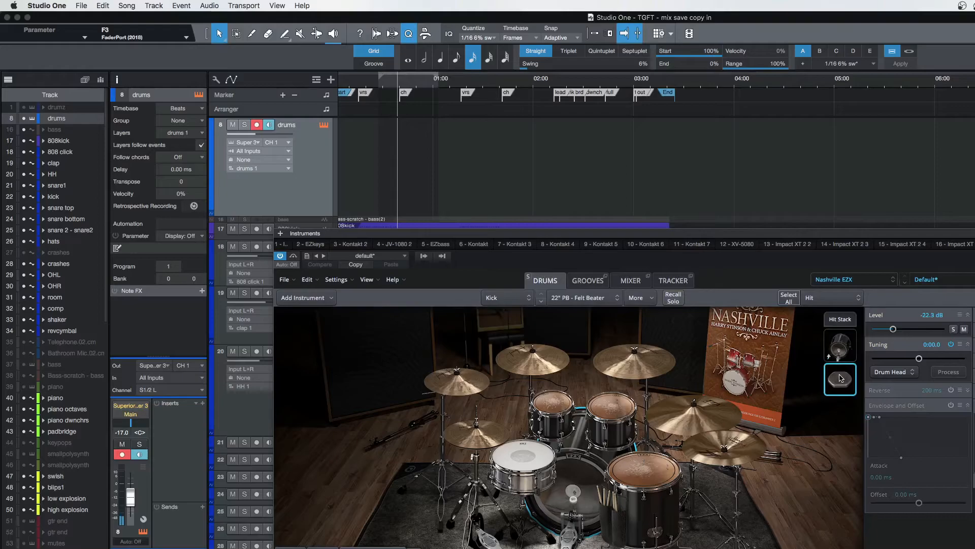
left_click(841, 378)
left_click(841, 378)
left_click(583, 468)
left_click(583, 467)
left_click(583, 467)
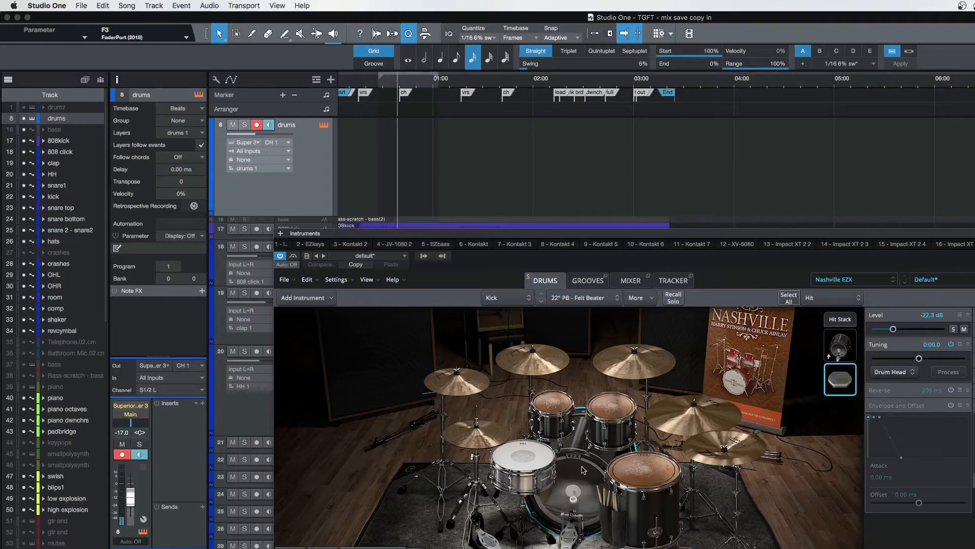
left_click(836, 346)
left_click(524, 456)
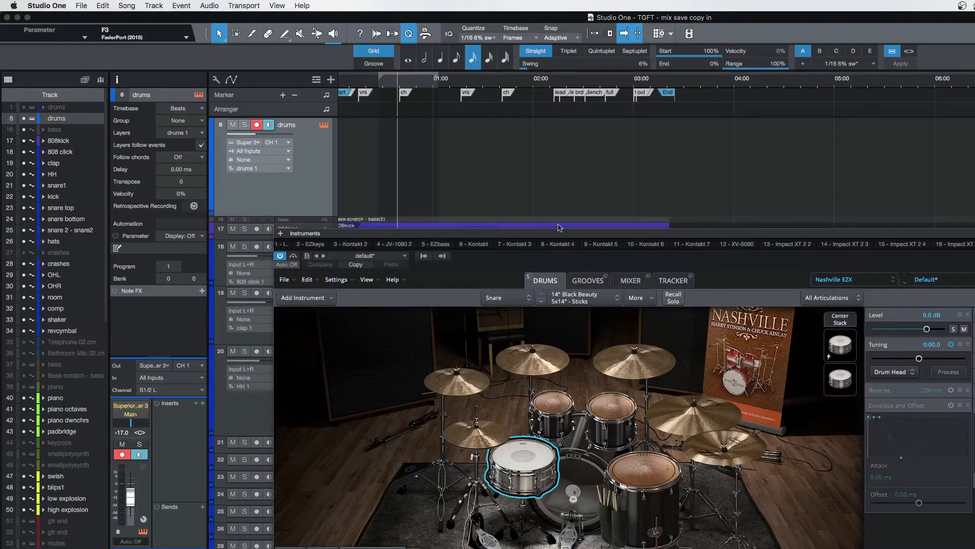
right_click(306, 148)
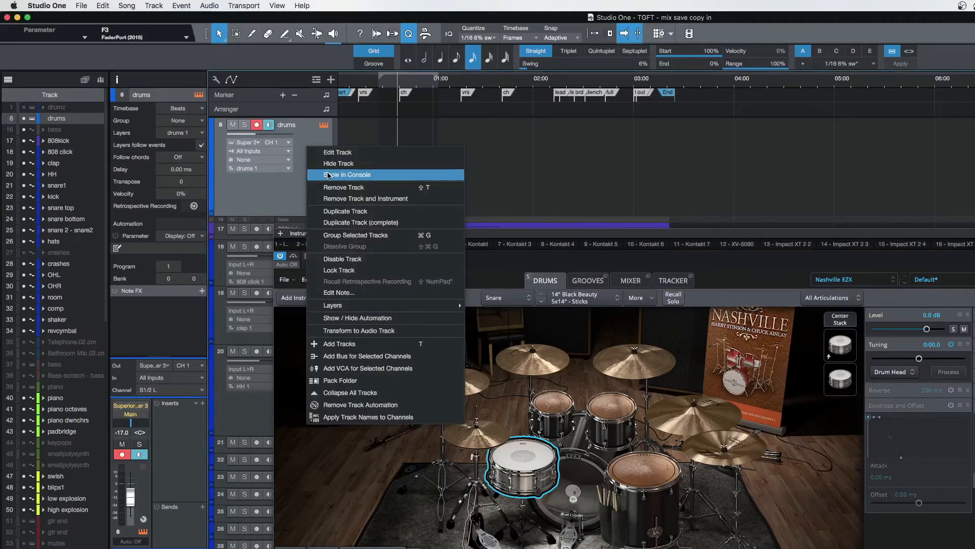
left_click(735, 159)
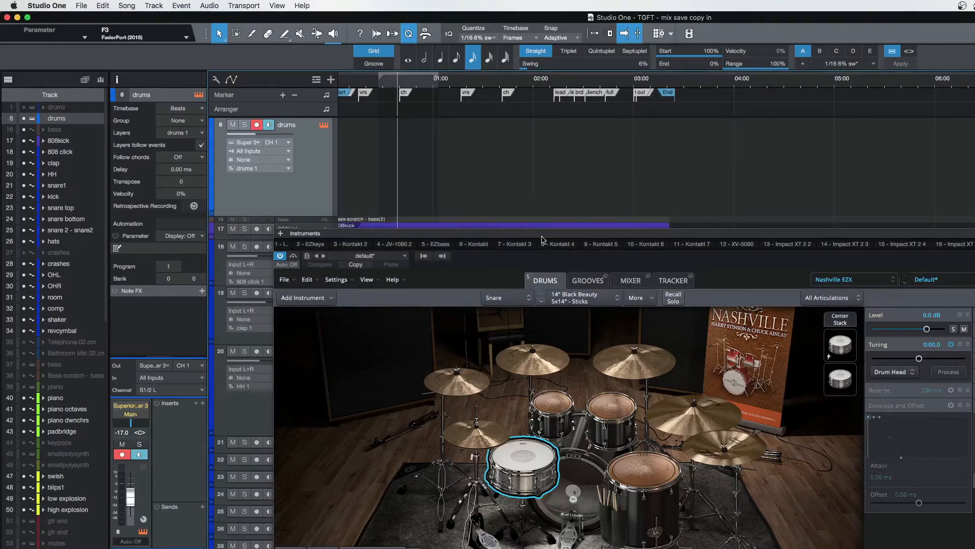
Step: Examine the imported drum recordings in Superior Drummer's Tracker, from Kick In.02.cm to ROH.02.cm, and return to the drum kit view
left_click(685, 278)
left_click(684, 281)
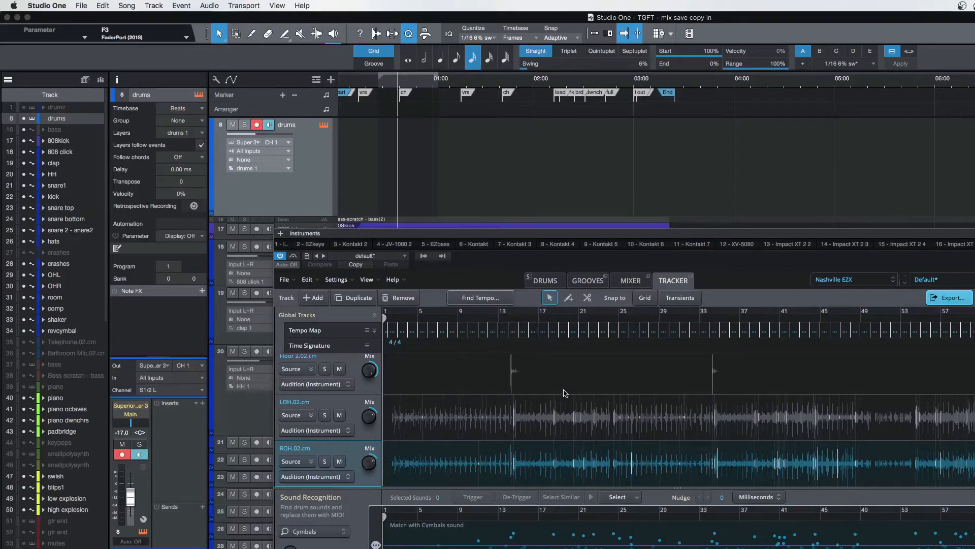
scroll(566, 393, "up", 5)
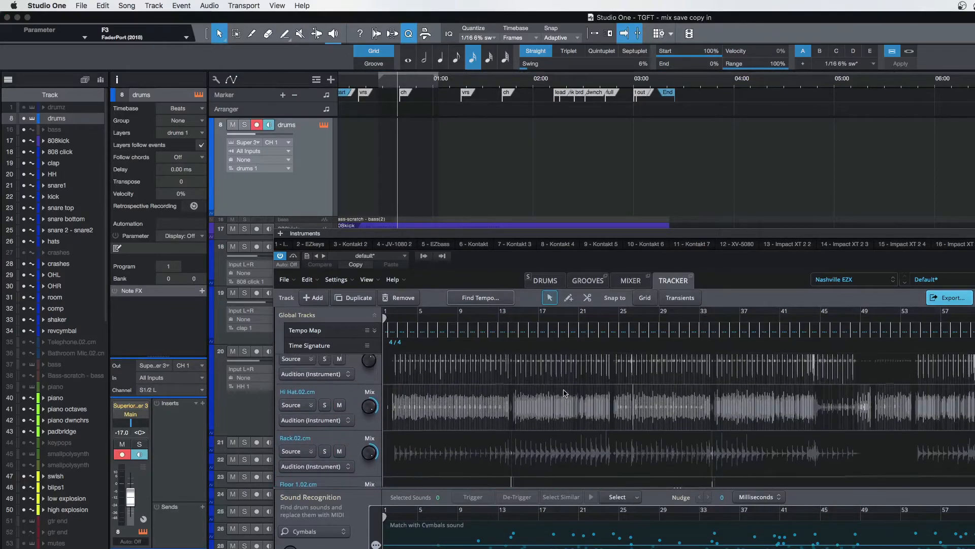
scroll(565, 393, "down", 5)
scroll(564, 406, "up", 3)
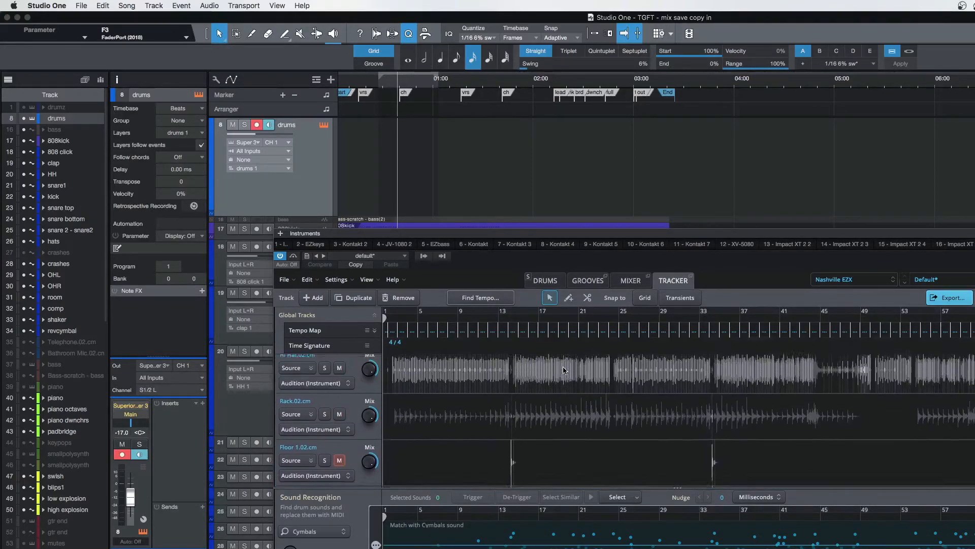
scroll(564, 407, "up", 1)
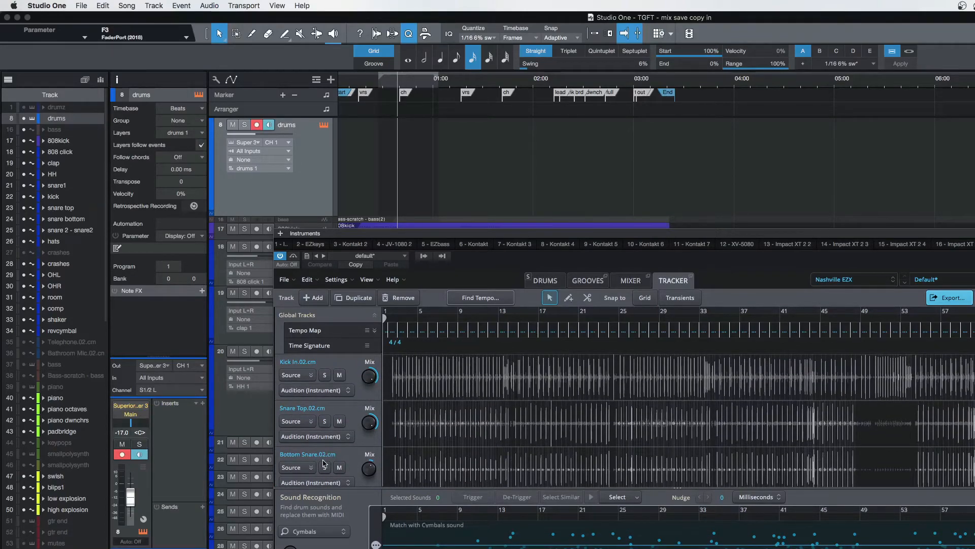
scroll(325, 463, "down", 1)
scroll(324, 463, "down", 3)
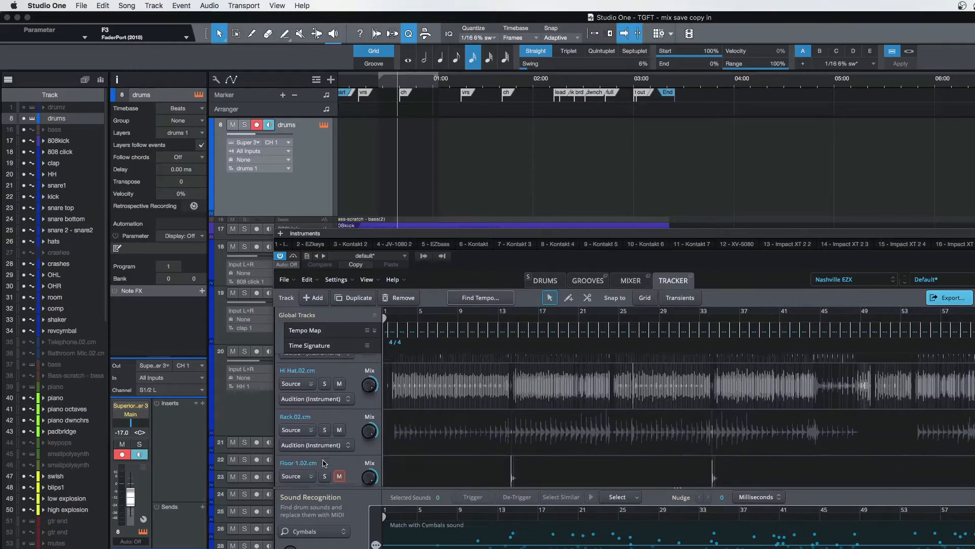
scroll(357, 401, "down", 3)
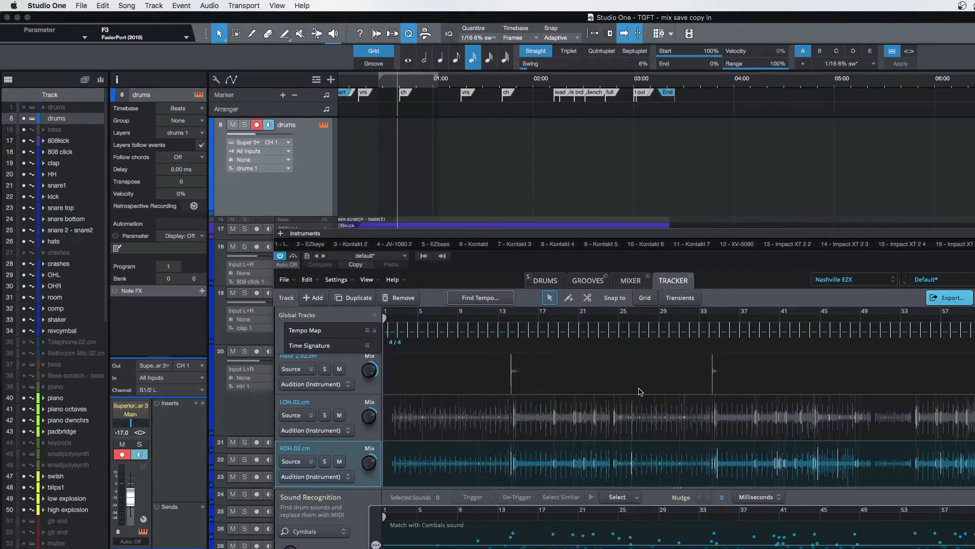
left_click(544, 283)
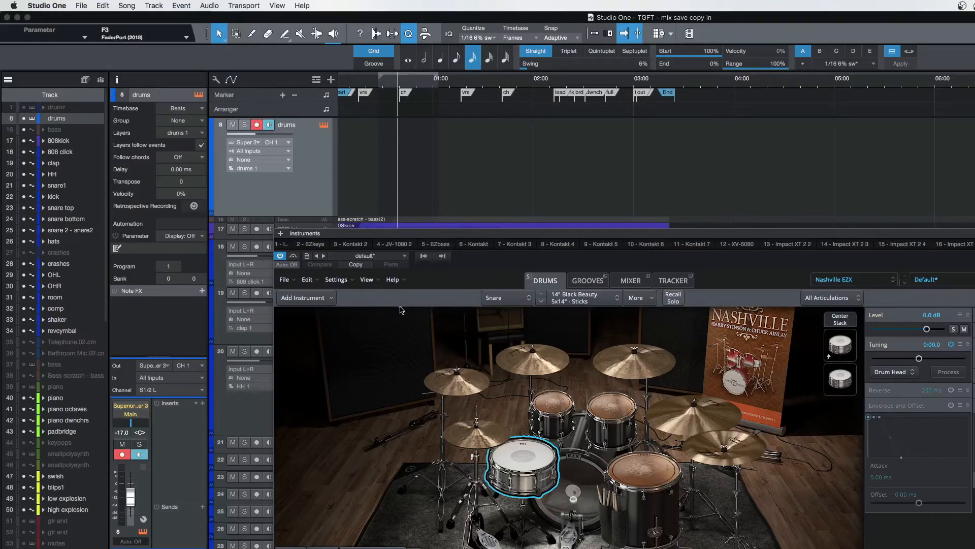
Step: Disable the drums instrument track and reduce its height in the arrangement
right_click(314, 158)
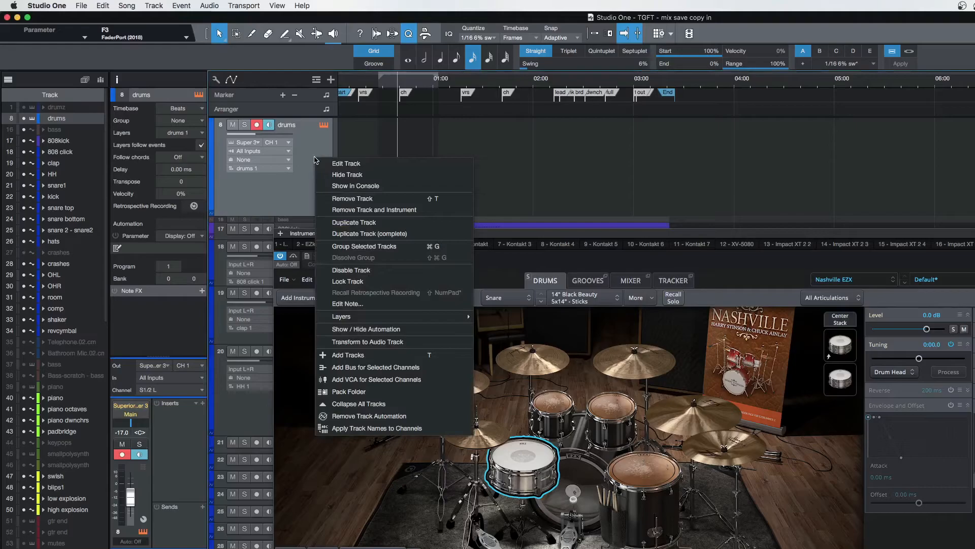
left_click(367, 271)
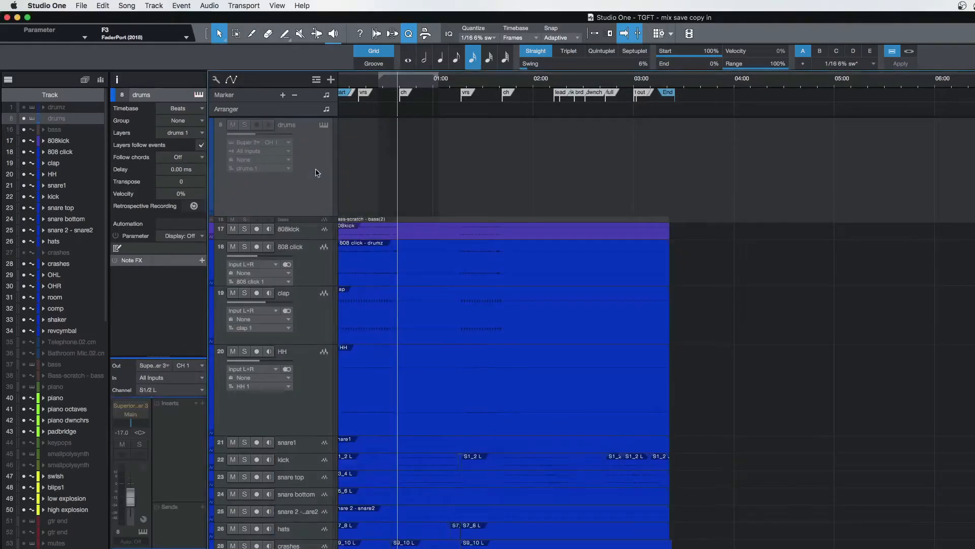
right_click(315, 172)
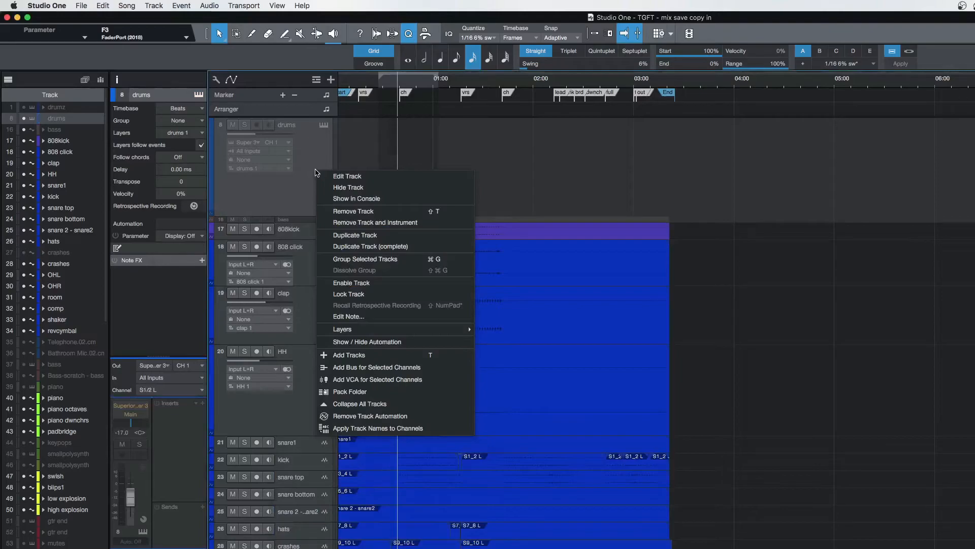
left_click(296, 216)
left_click_drag(302, 216, 303, 131)
Step: Play the song from near the first chorus and solo the shaker track
left_click(355, 79)
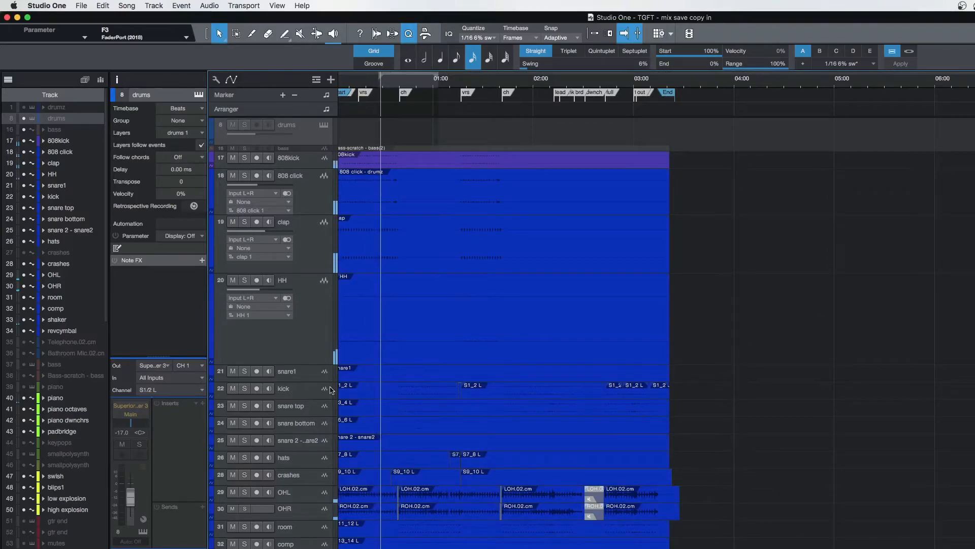
scroll(320, 373, "down", 3)
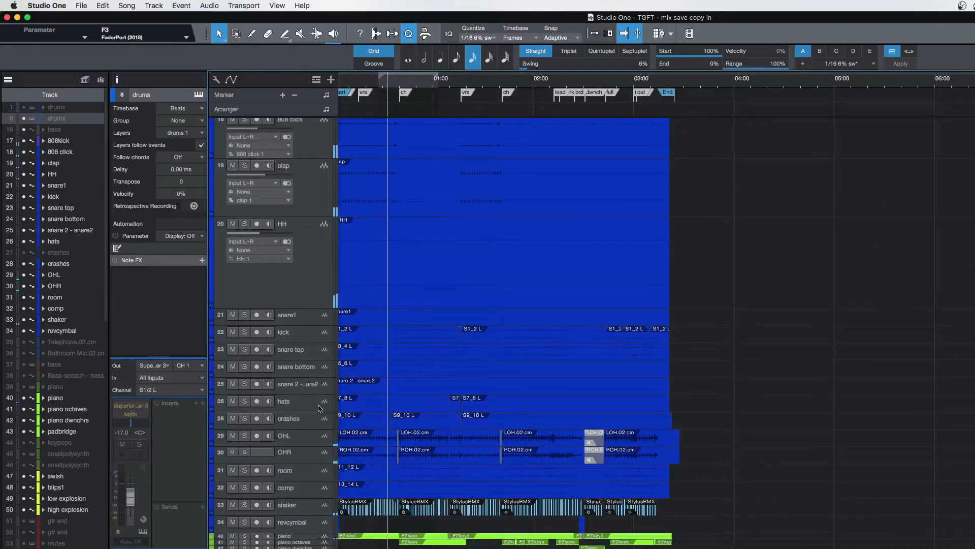
scroll(316, 394, "down", 2)
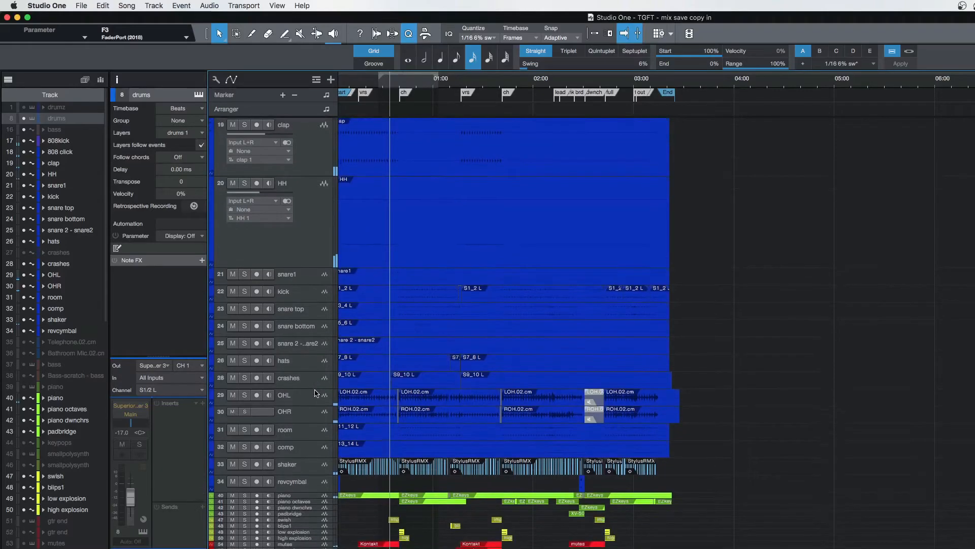
left_click(304, 465)
key("space")
left_click(245, 464)
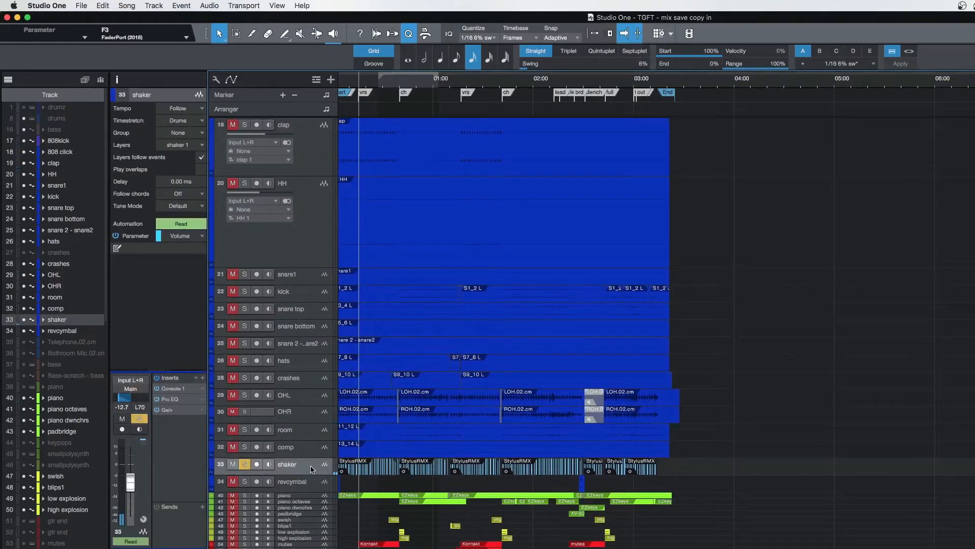
Step: Inspect the shaker's Console 1 and Pro EQ inserts, comparing the sound with the low cut off and on, and end its solo
left_click(172, 389)
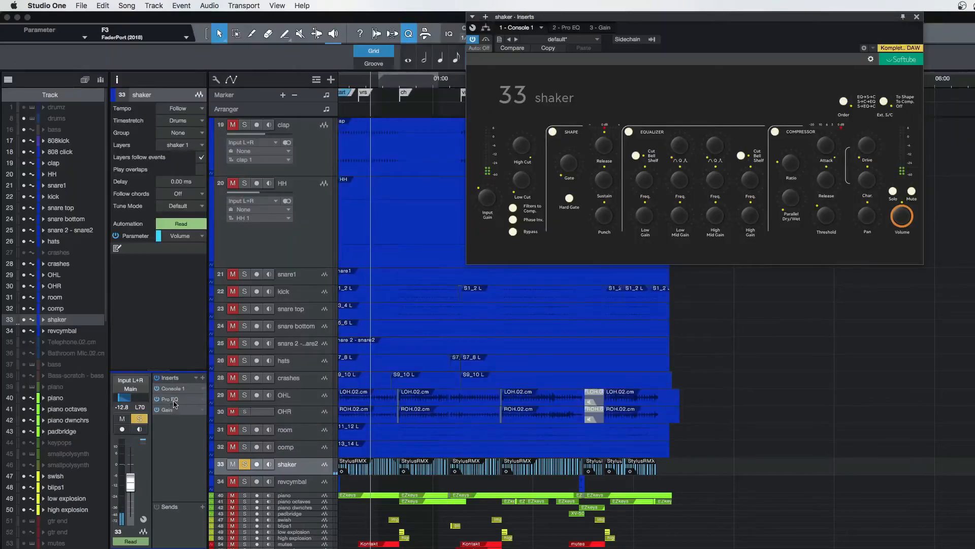
left_click(173, 400)
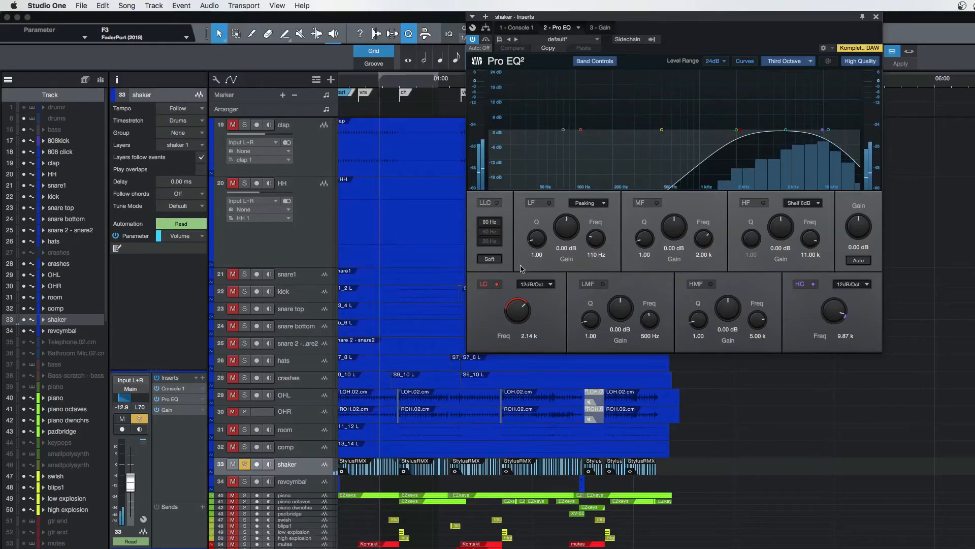
left_click(498, 285)
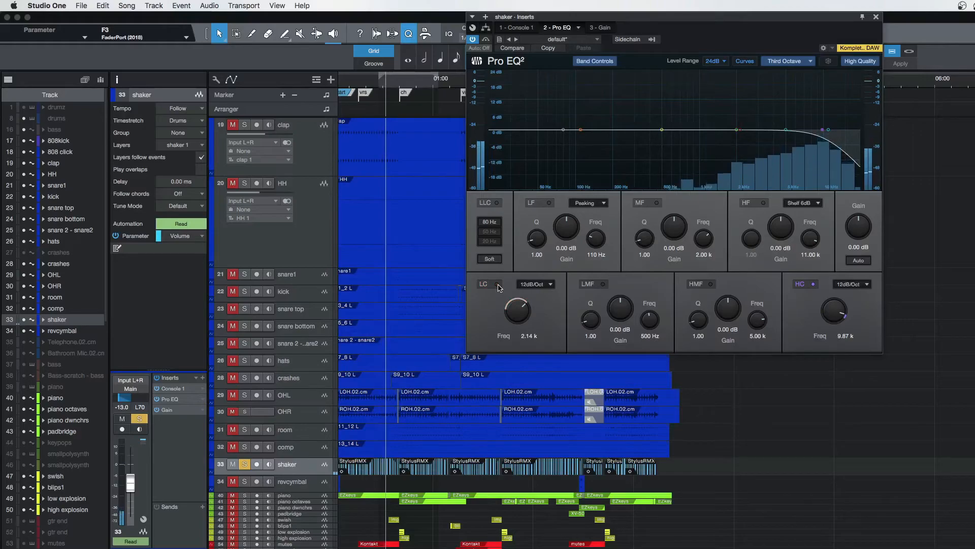
left_click(498, 285)
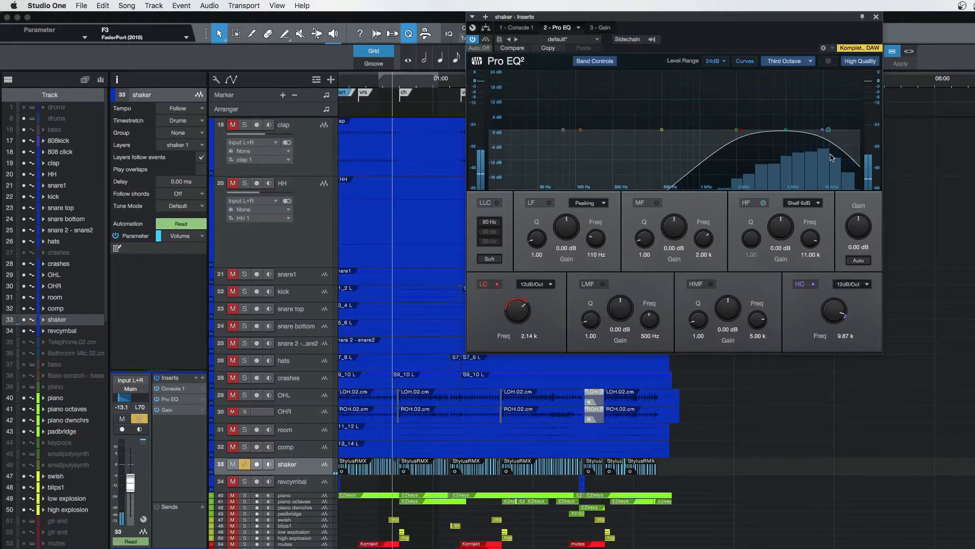
key("space")
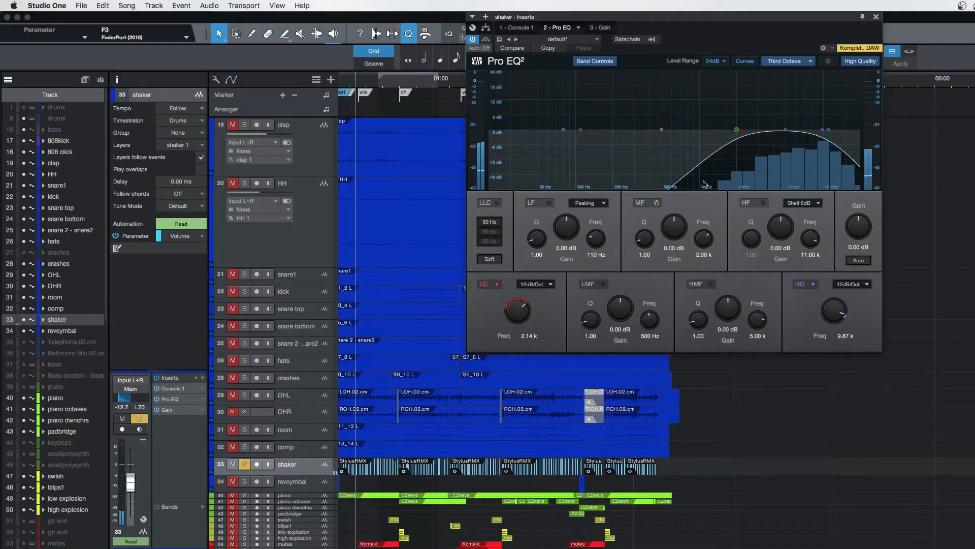
left_click(245, 465)
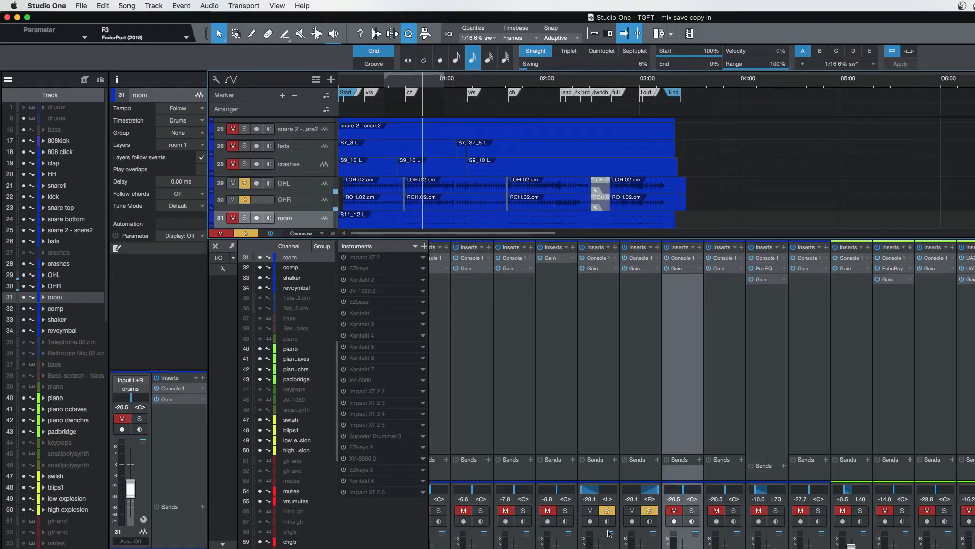
Step: Audition the room channel alone, then switch the solo to the comp channel and restart playback
left_click(692, 511)
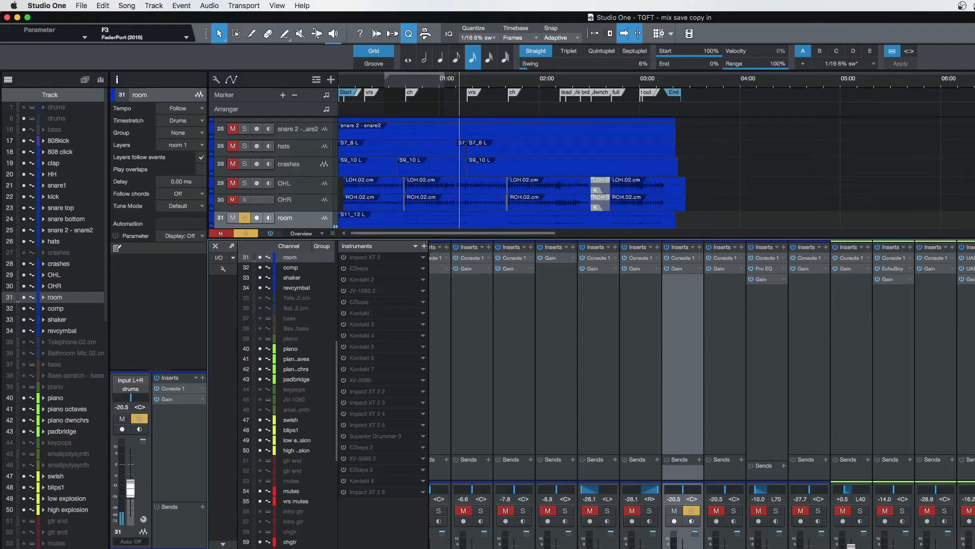
left_click(733, 511)
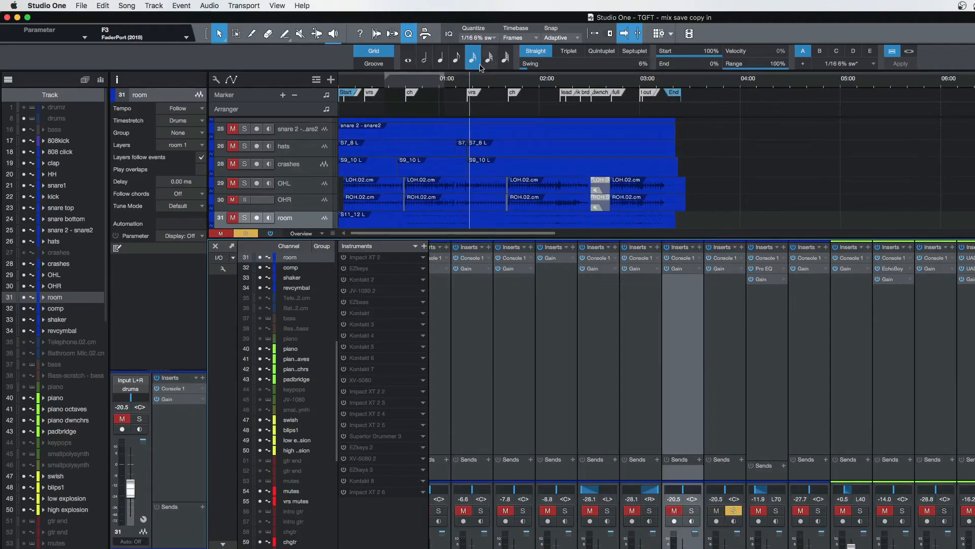
key("space")
key("space")
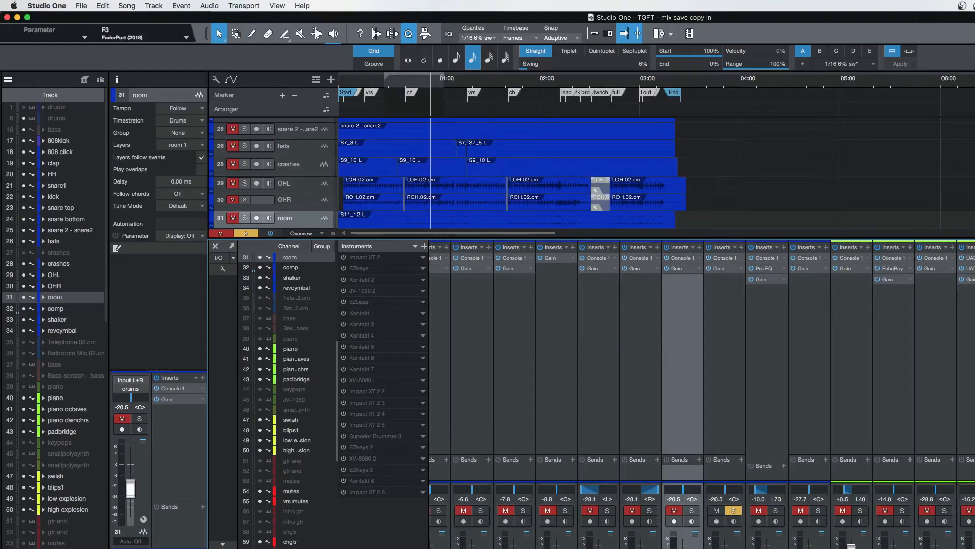
Step: Add the room, OHR and OHL channels to the soloed comp channel and restart playback
left_click(693, 511)
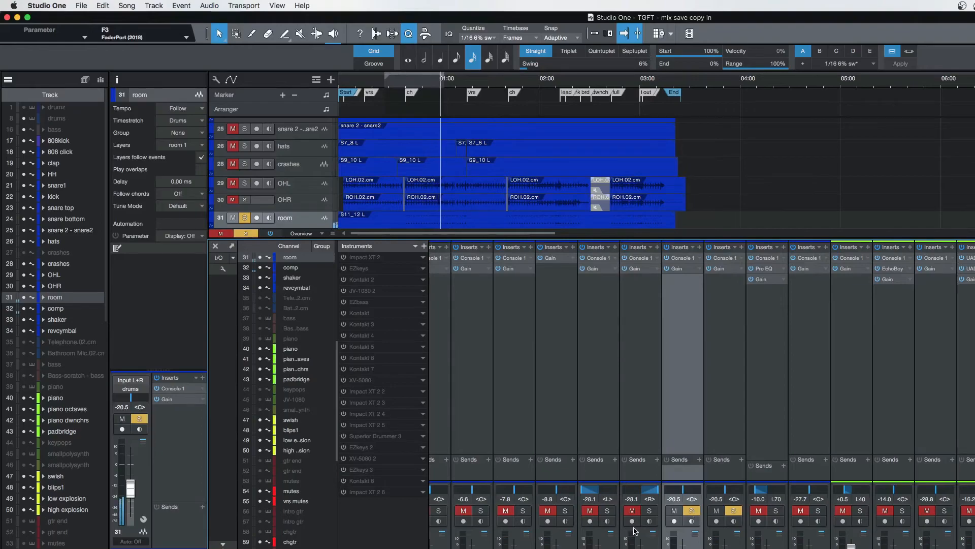
left_click(649, 510)
left_click(632, 511)
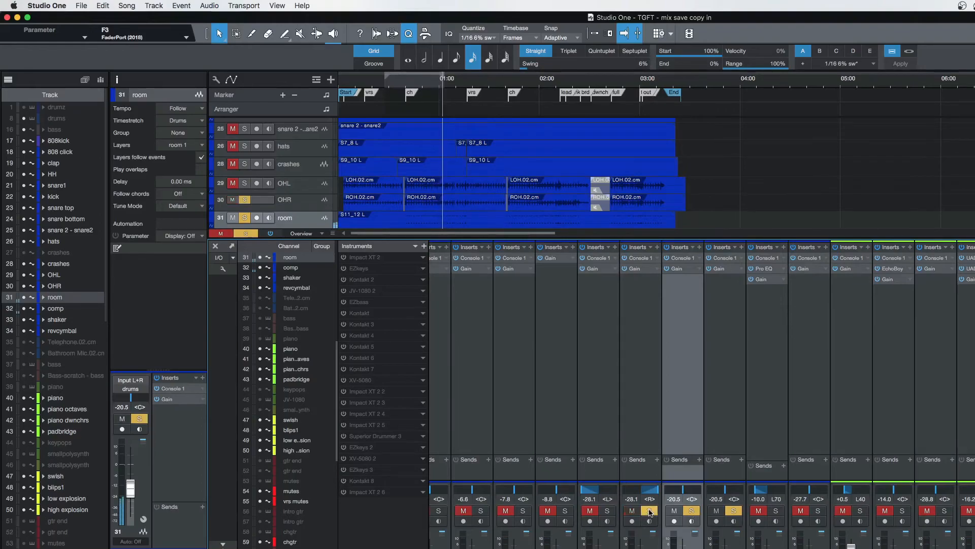
left_click(589, 511)
left_click(608, 511)
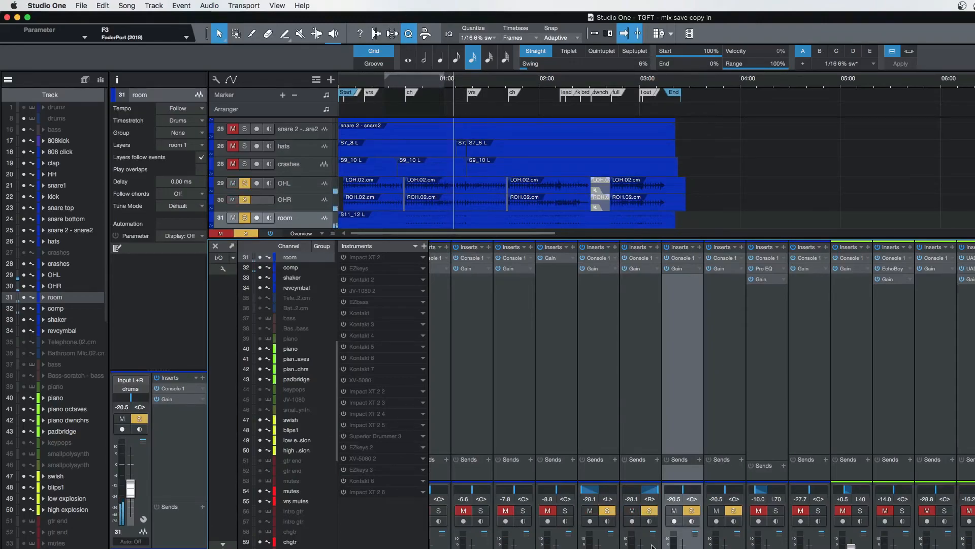
key("space")
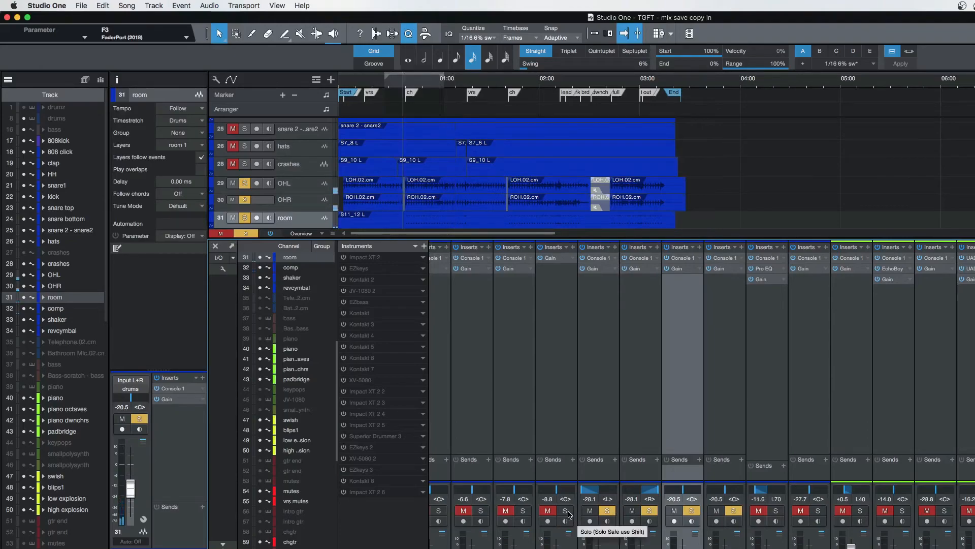
Step: Add the kick, snare top and snare bottom channels to the soloed drum channels one after another
scroll(656, 436, "left", 7)
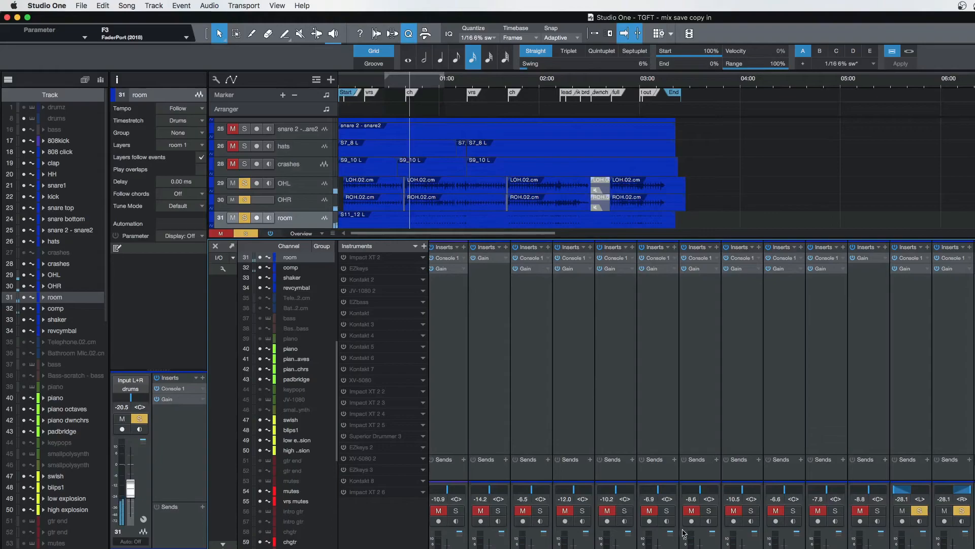
left_click(667, 511)
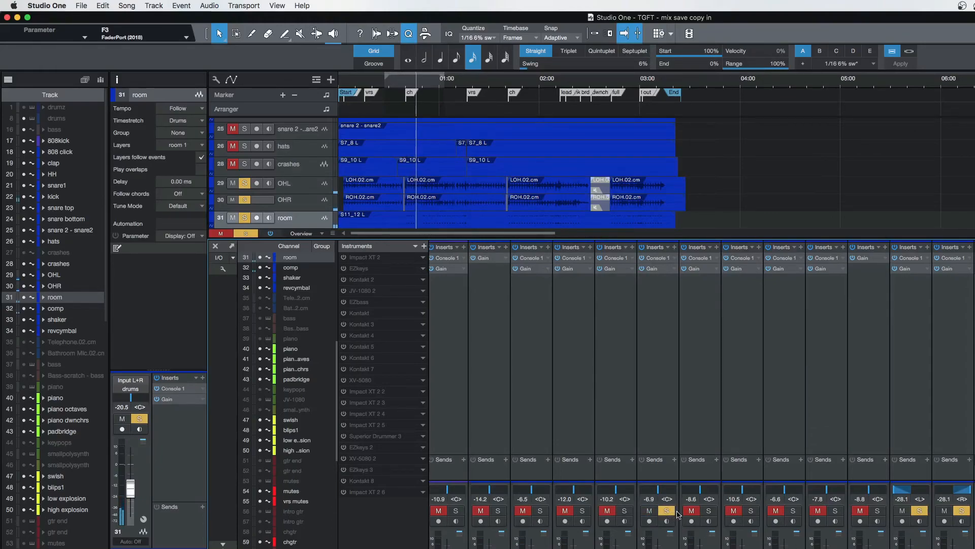
left_click(709, 510)
left_click(751, 511)
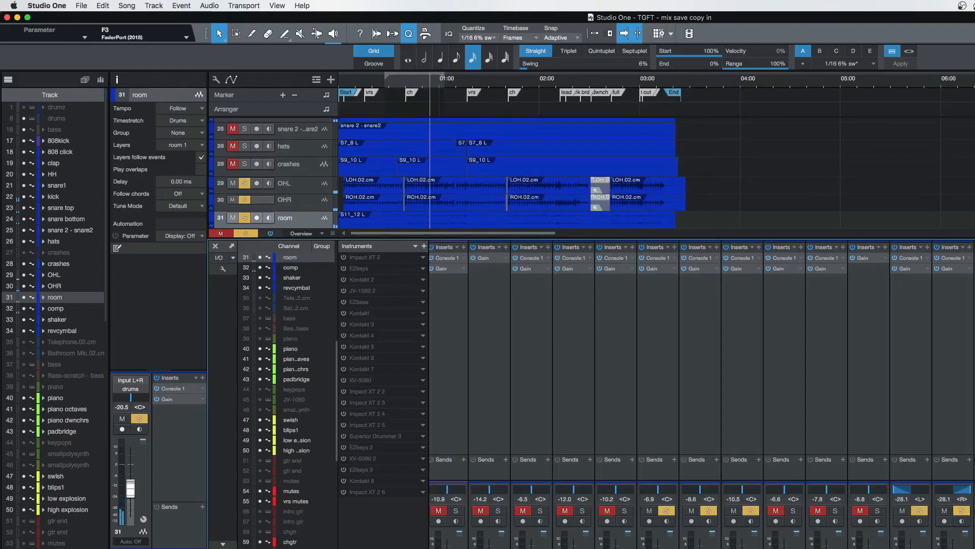
Step: Look over the console's drum and instrument channels and close the console
scroll(555, 397, "right", 1)
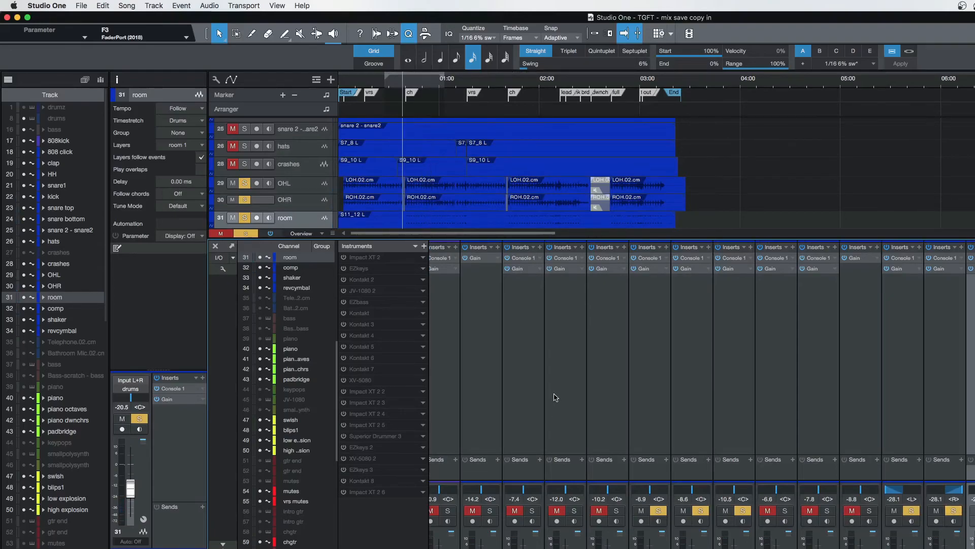
scroll(711, 424, "right", 3)
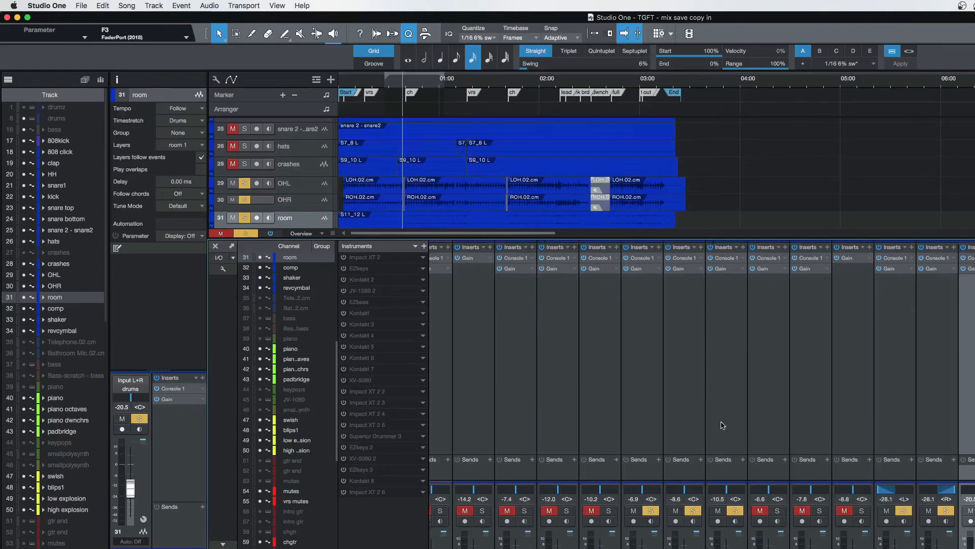
scroll(723, 425, "left", 1)
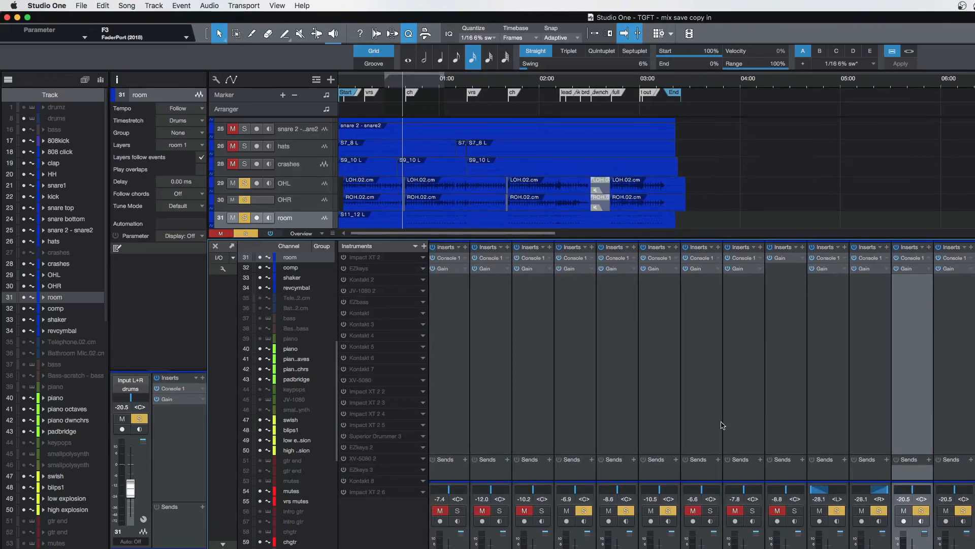
scroll(723, 425, "left", 3)
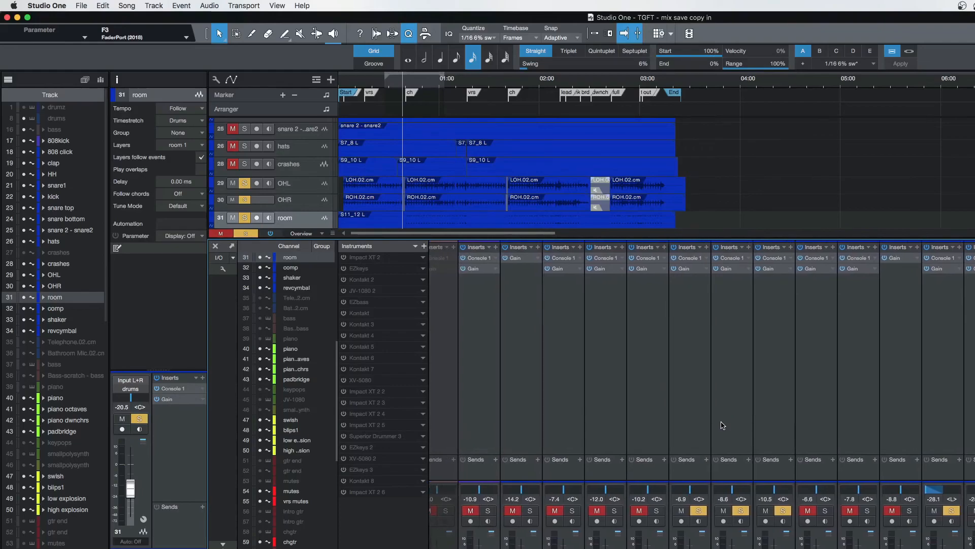
scroll(723, 425, "left", 5)
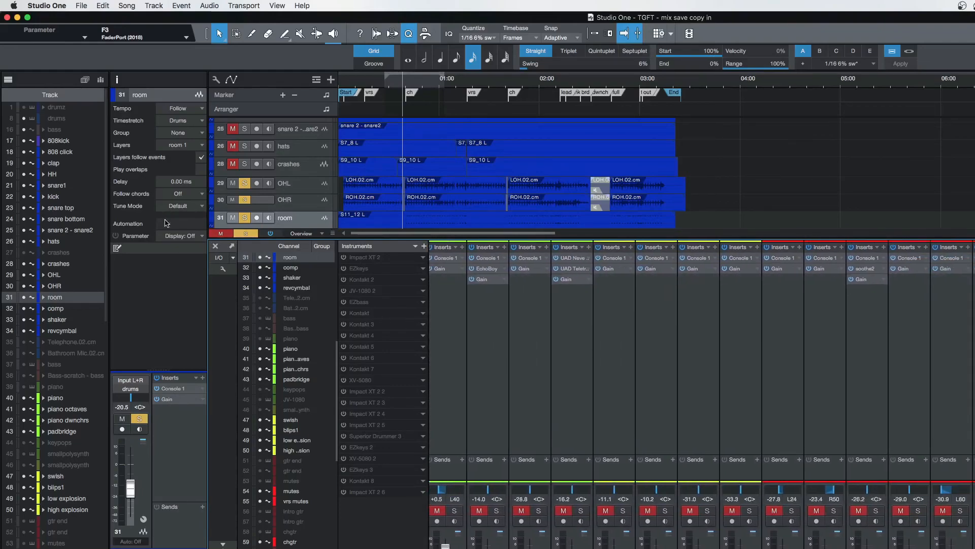
key("F3")
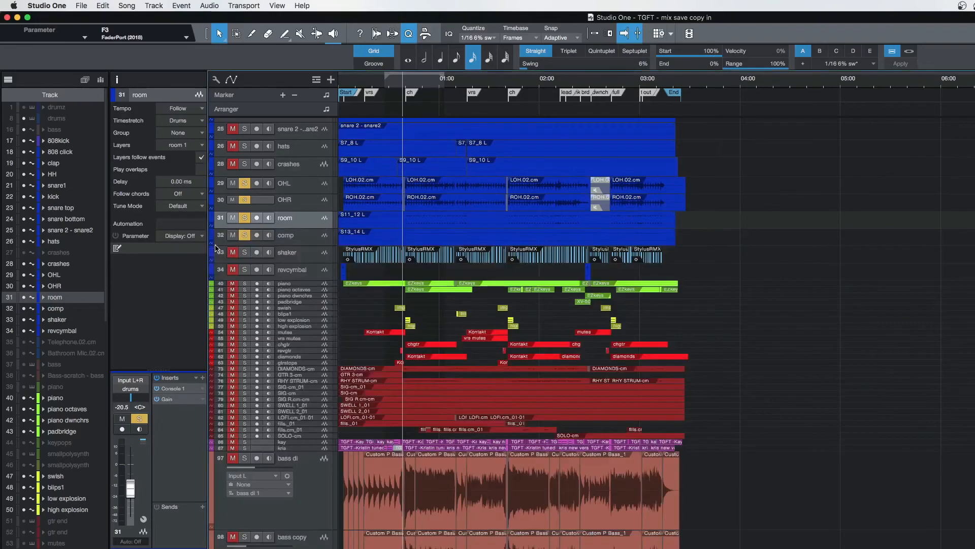